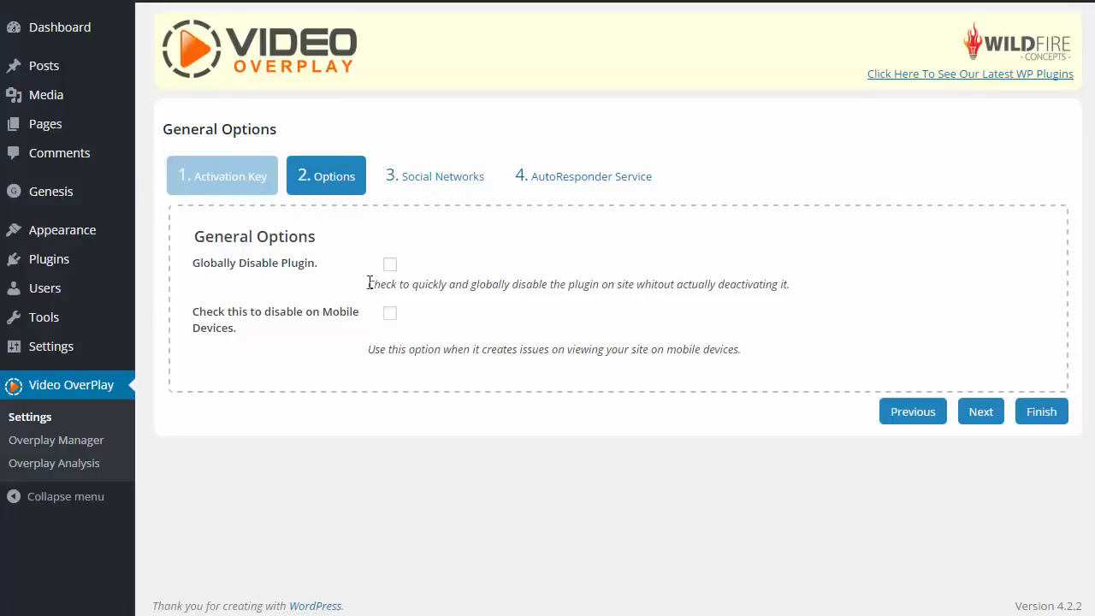
Review the plugin's Social Networks URL fields and the AutoResponder Service options in the general settings.
click(453, 186)
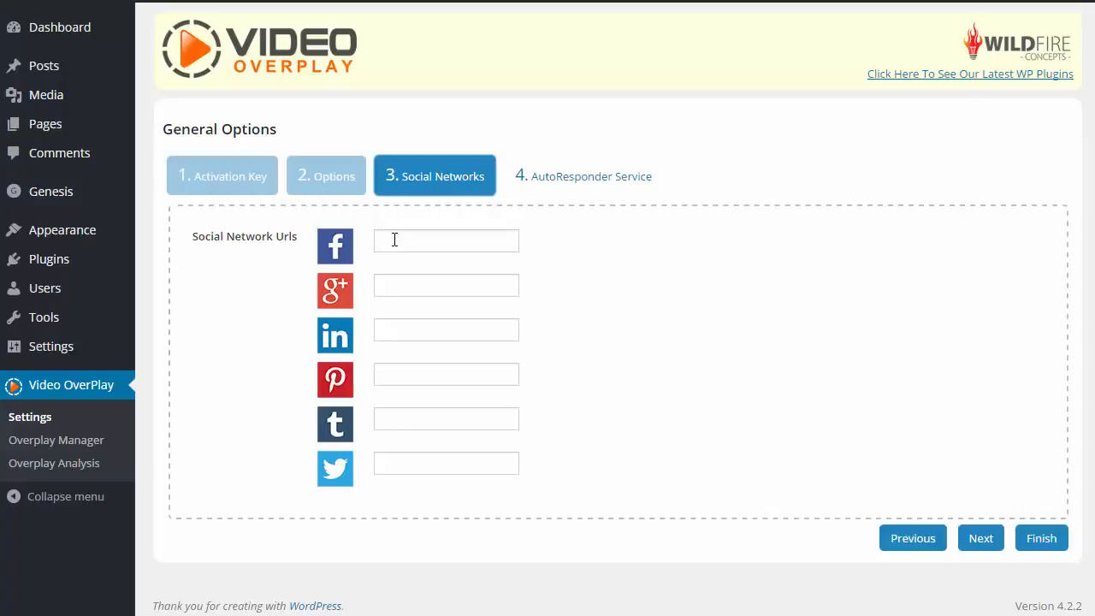
click(586, 186)
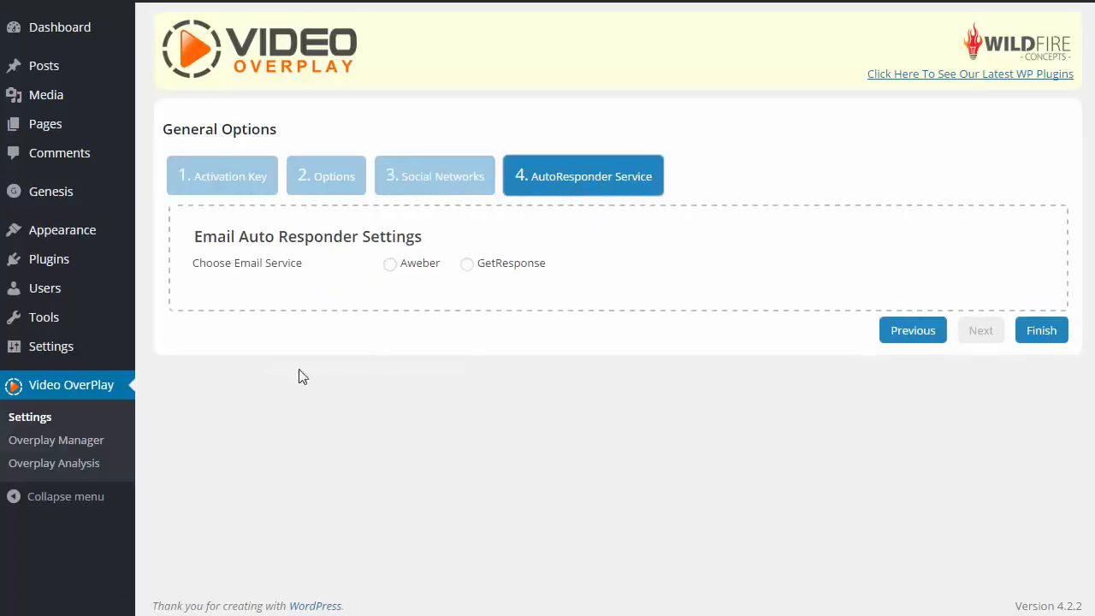
Start a new overplay named "Overplay for demo" in the Overplay Manager and continue to its video configuration.
click(87, 442)
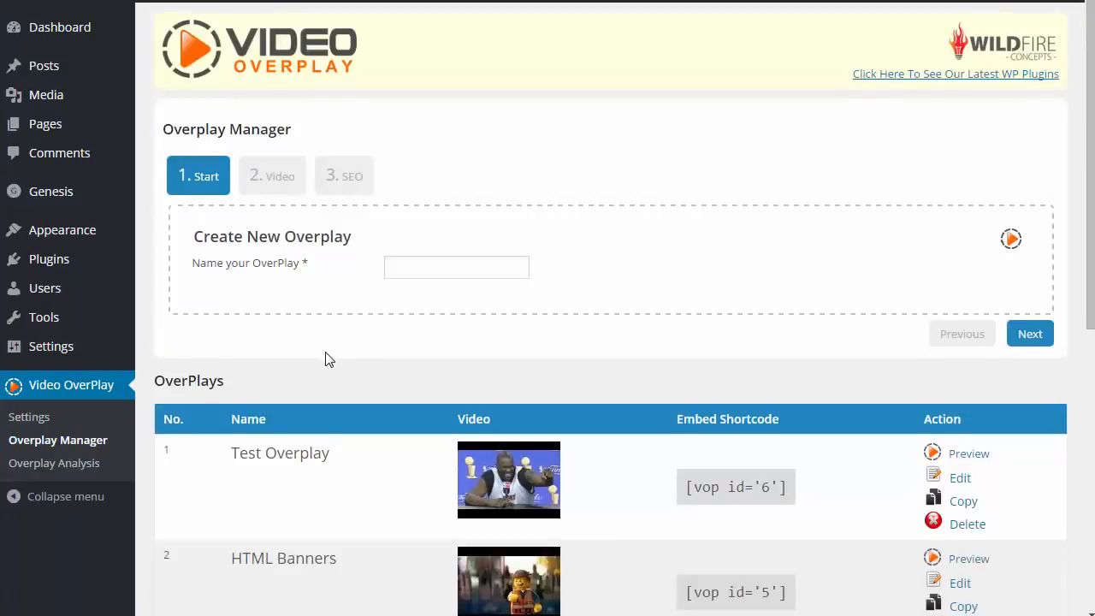
scroll(325, 360, down, 6)
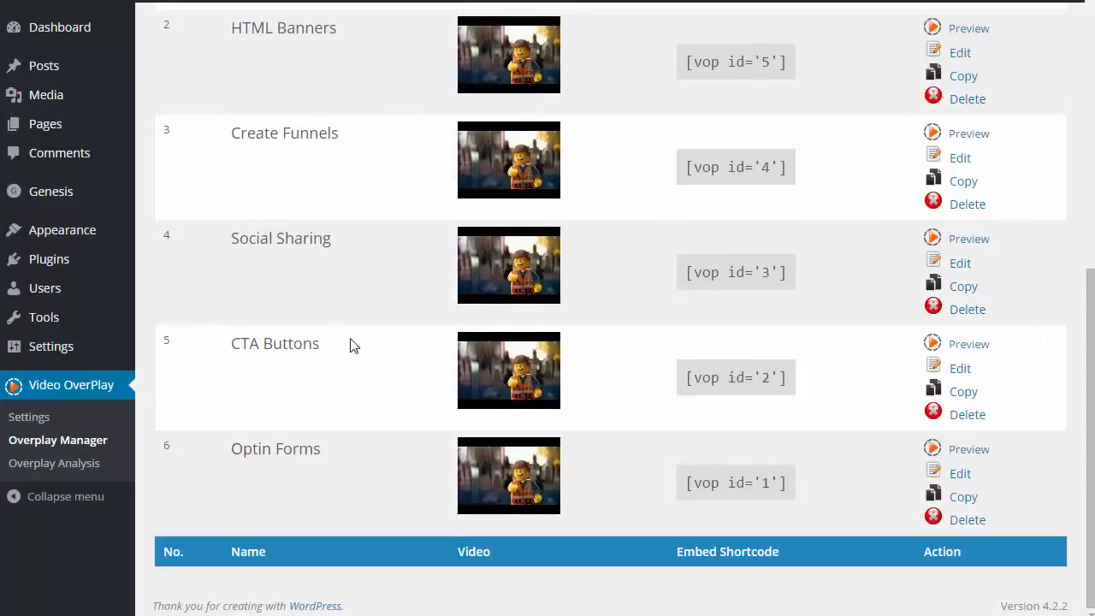
scroll(360, 344, up, 6)
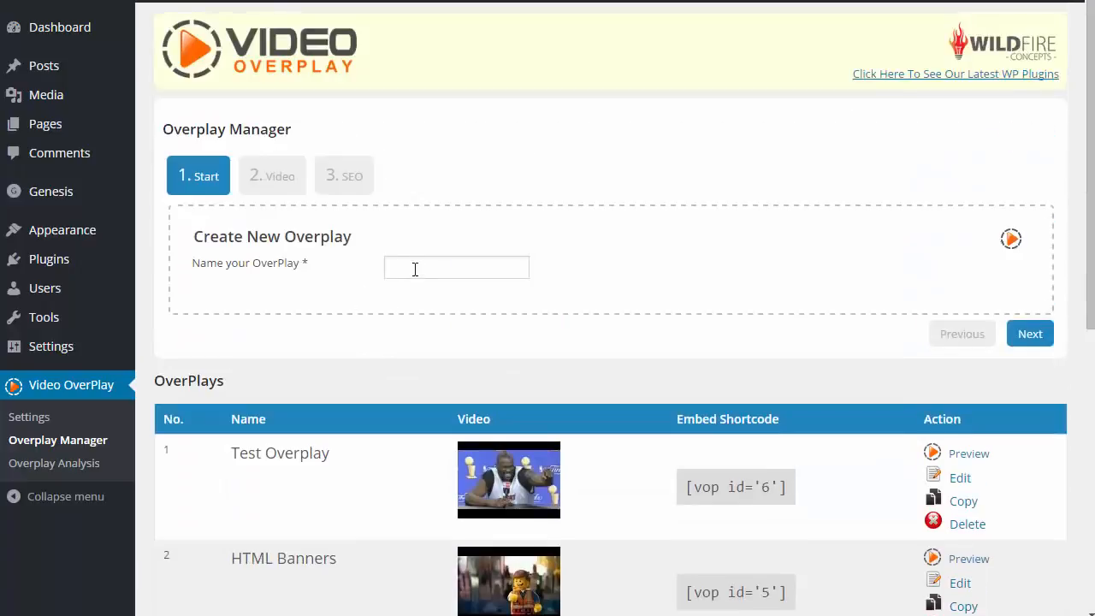
click(418, 271)
text(Overplay for demo)
click(608, 268)
click(1031, 334)
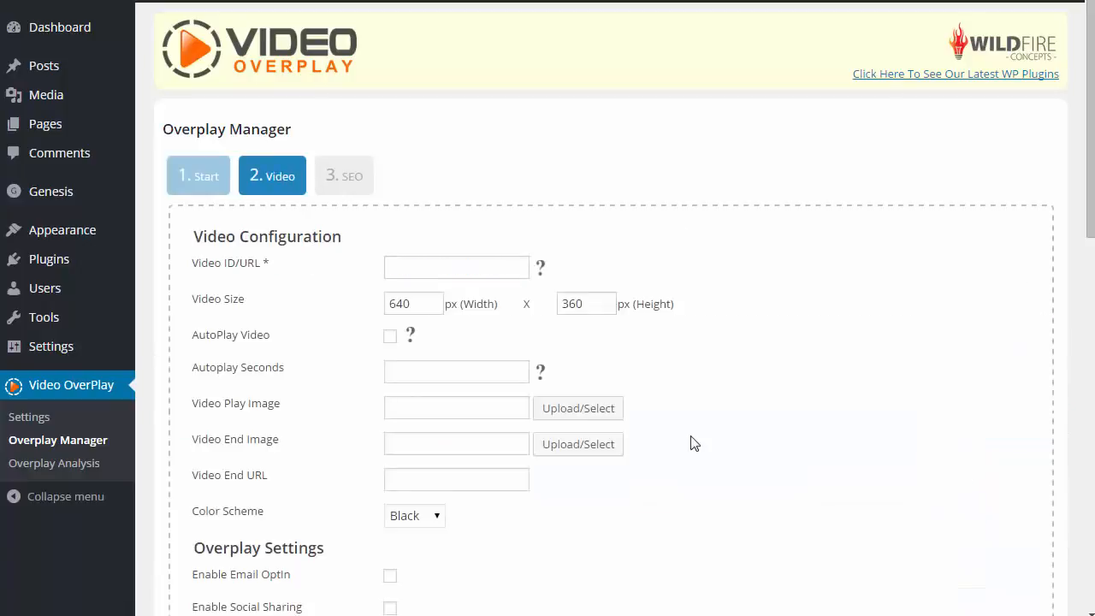
Enable Email OptIn, Social Sharing, Funnel, Call to Action and Ad Banner for the new overplay.
click(480, 276)
scroll(480, 273, down, 1)
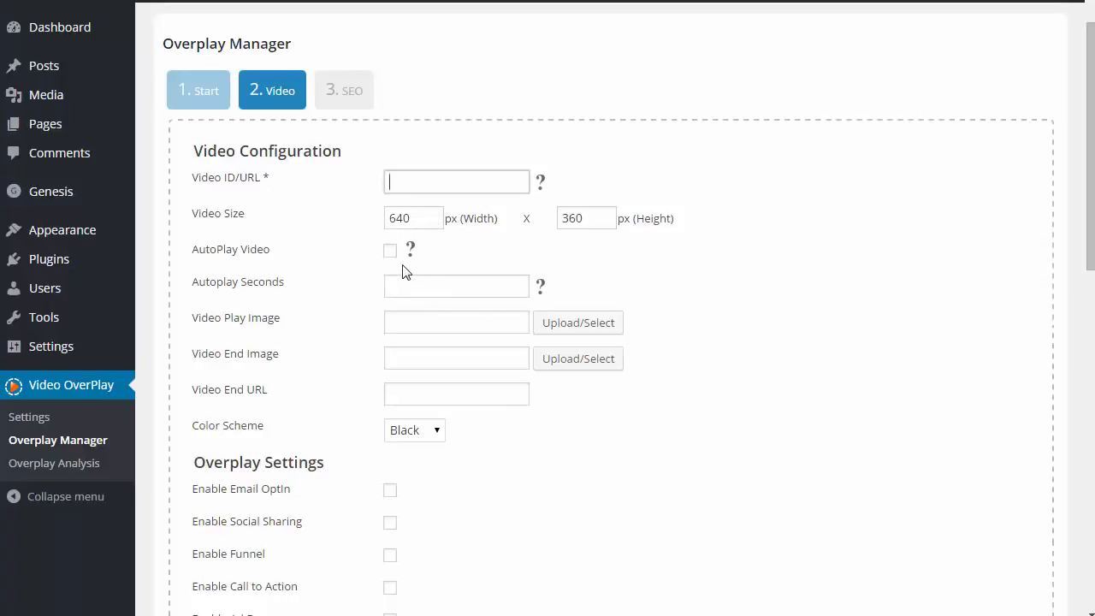
scroll(408, 269, down, 1)
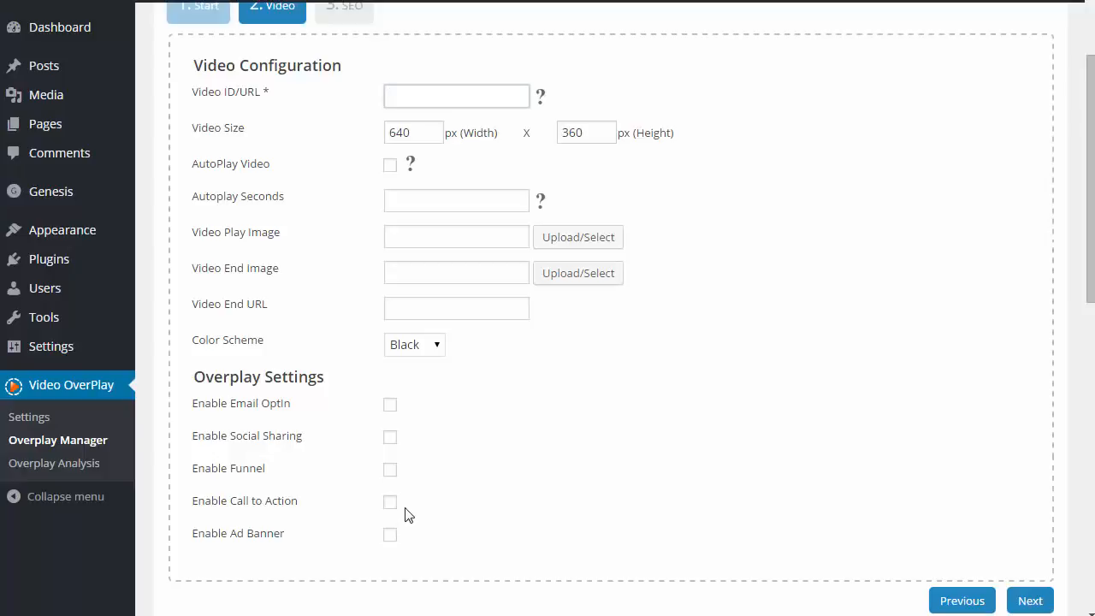
click(391, 406)
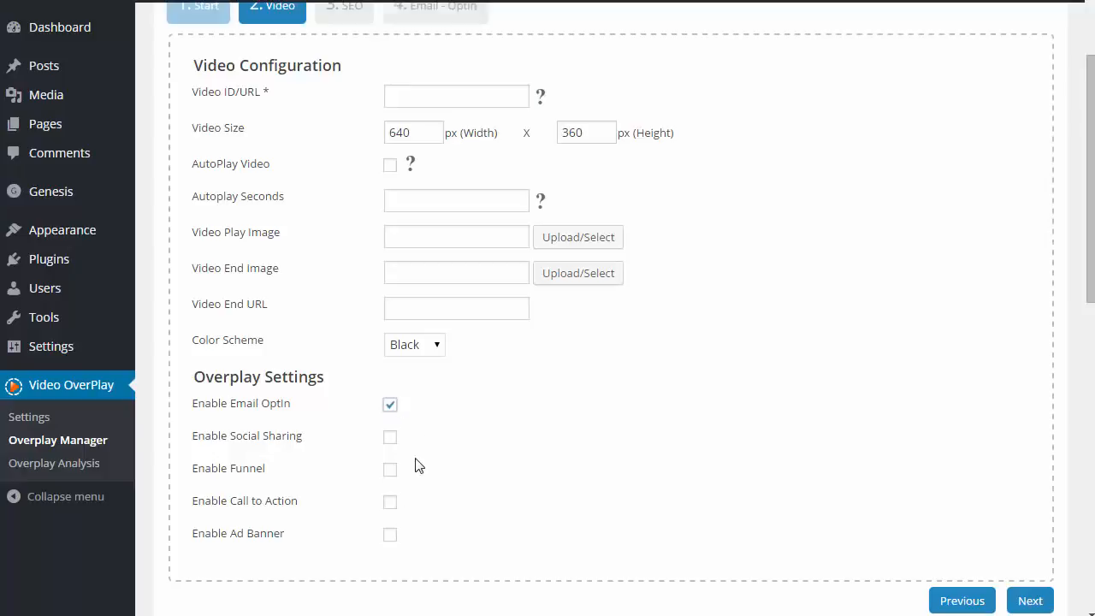
scroll(458, 462, up, 2)
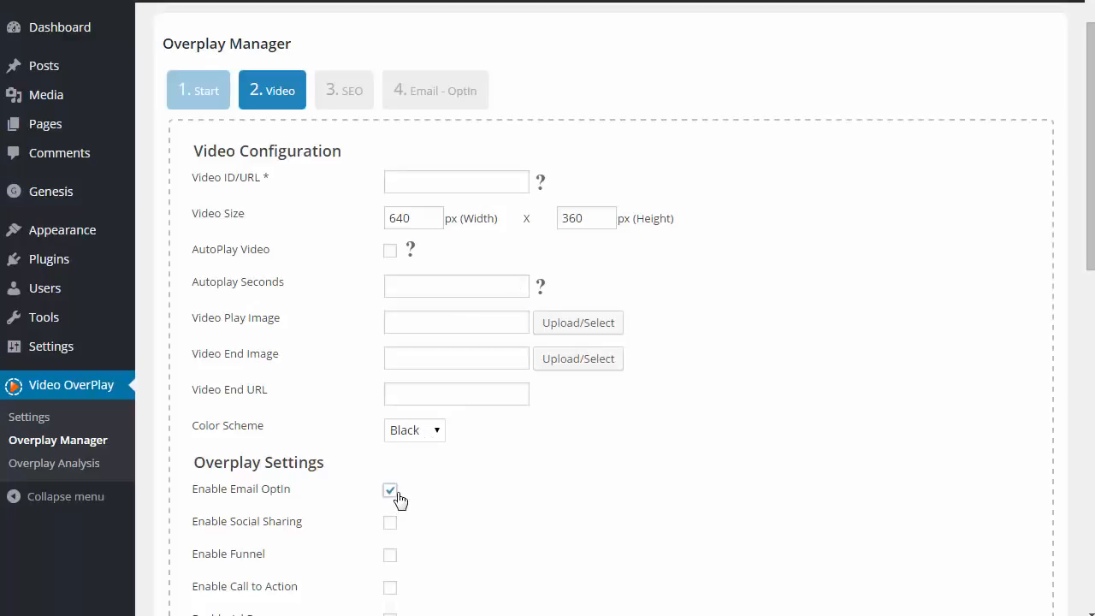
click(392, 523)
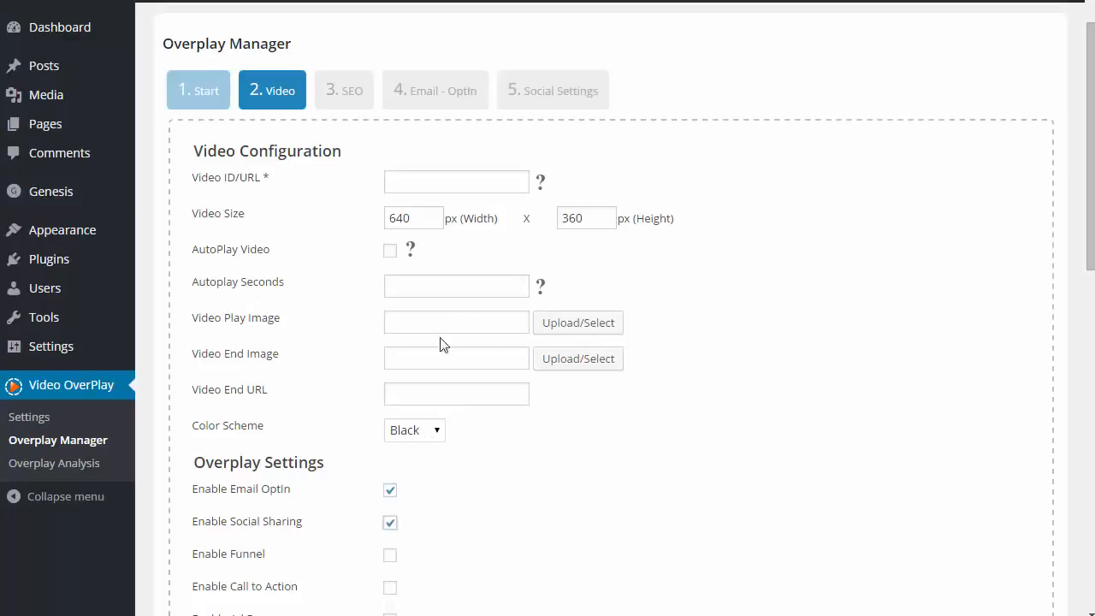
click(390, 490)
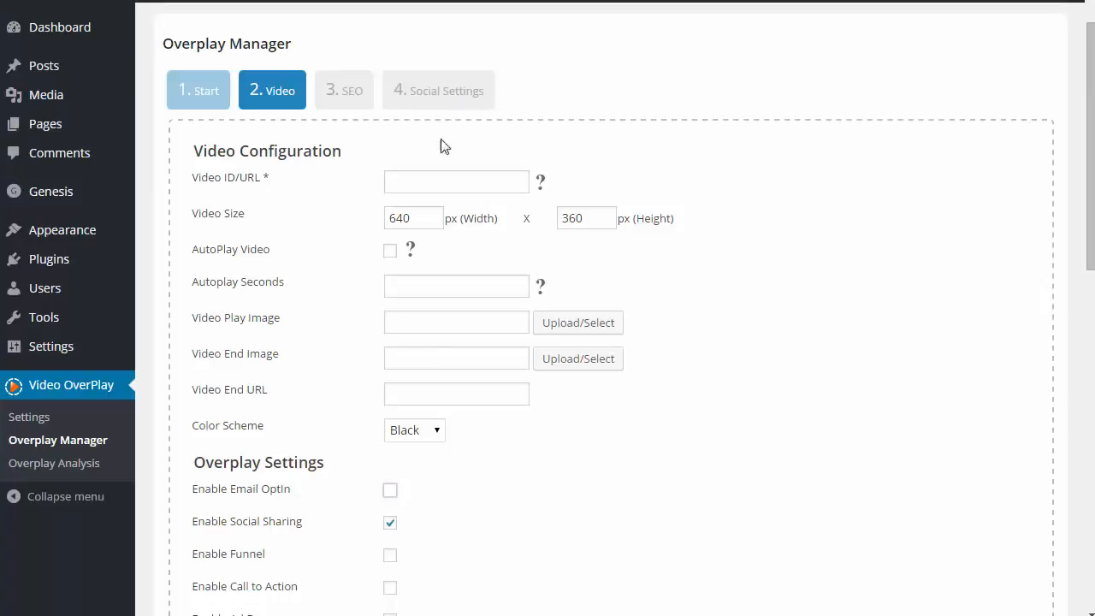
click(391, 493)
click(390, 561)
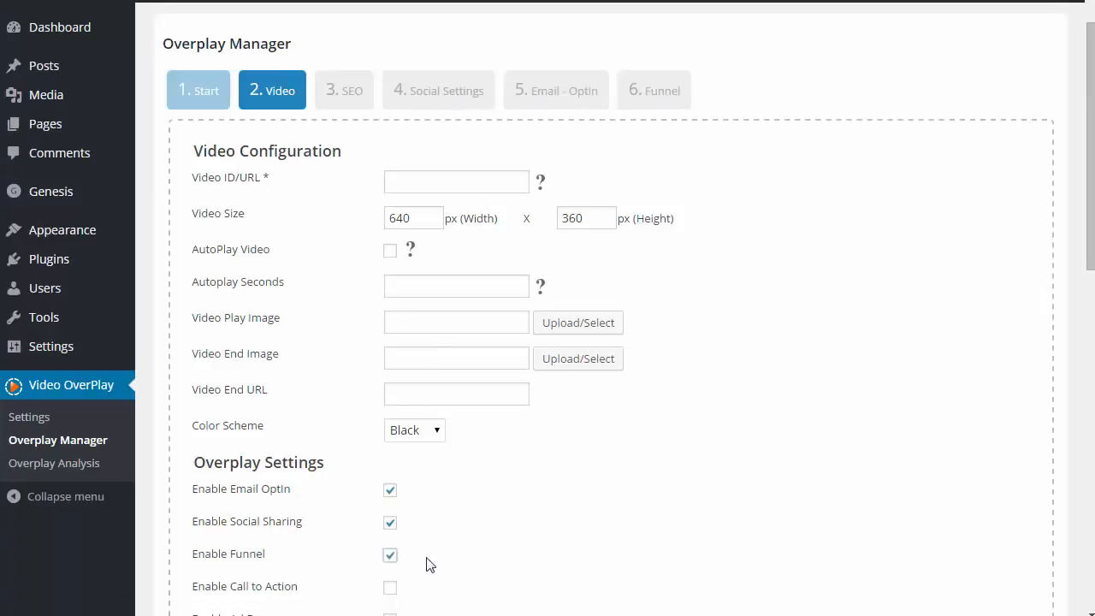
scroll(411, 539, down, 1)
click(391, 504)
click(390, 536)
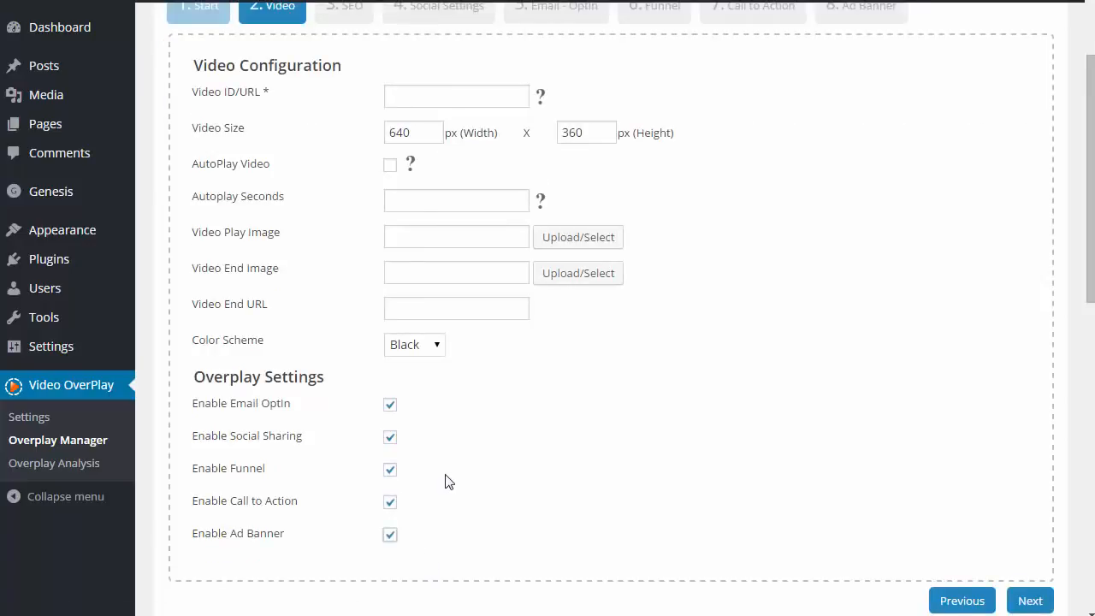
Enter the YouTube video's link as the Video ID/URL and continue to the SEO settings.
scroll(528, 476, up, 1)
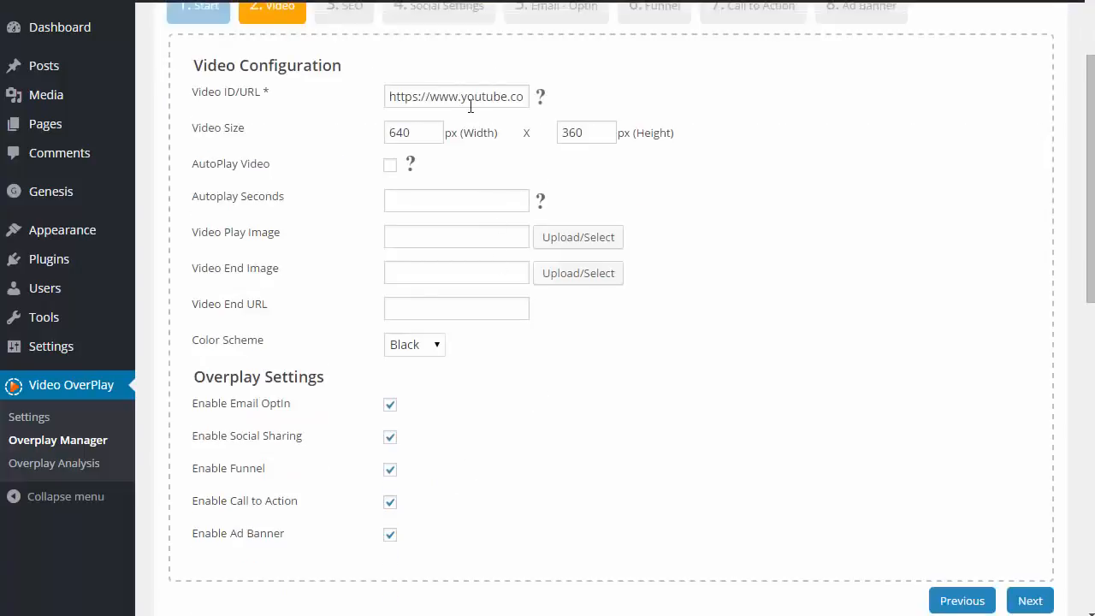
drag(482, 96, 526, 100)
click(740, 248)
click(1032, 601)
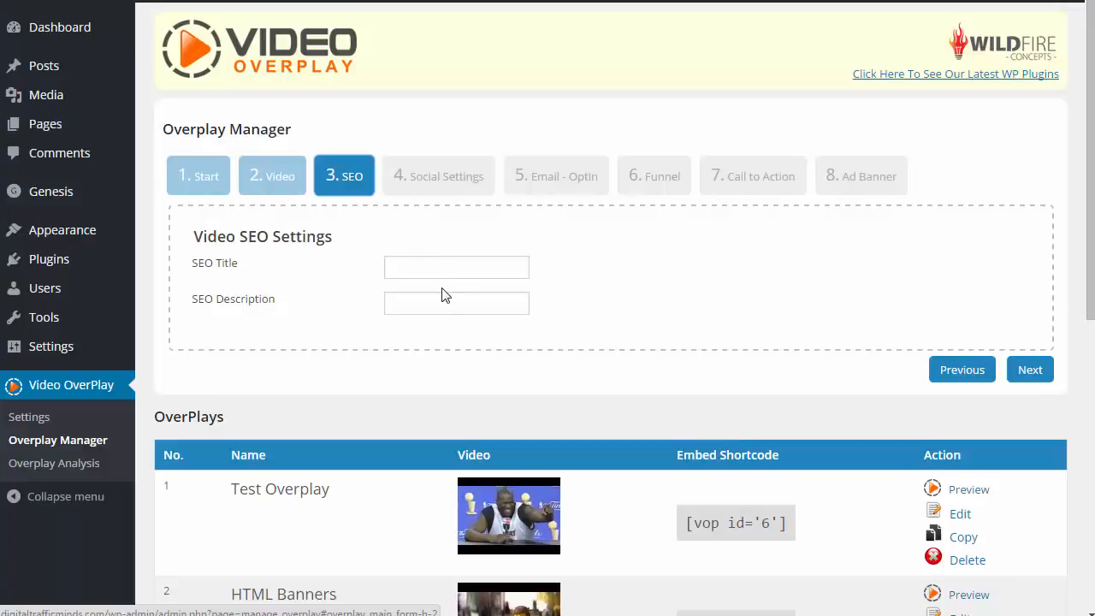
Skip the SEO fields and examine the social settings: timing, enabled networks, icon sets, headline, sharing mode and animation options.
click(1029, 374)
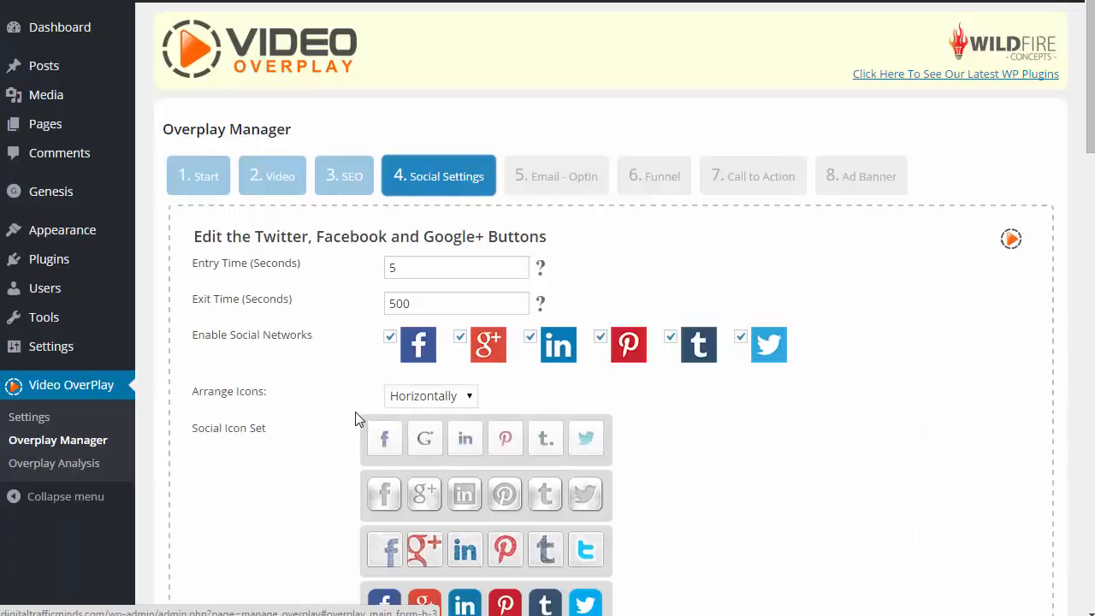
scroll(299, 428, down, 1)
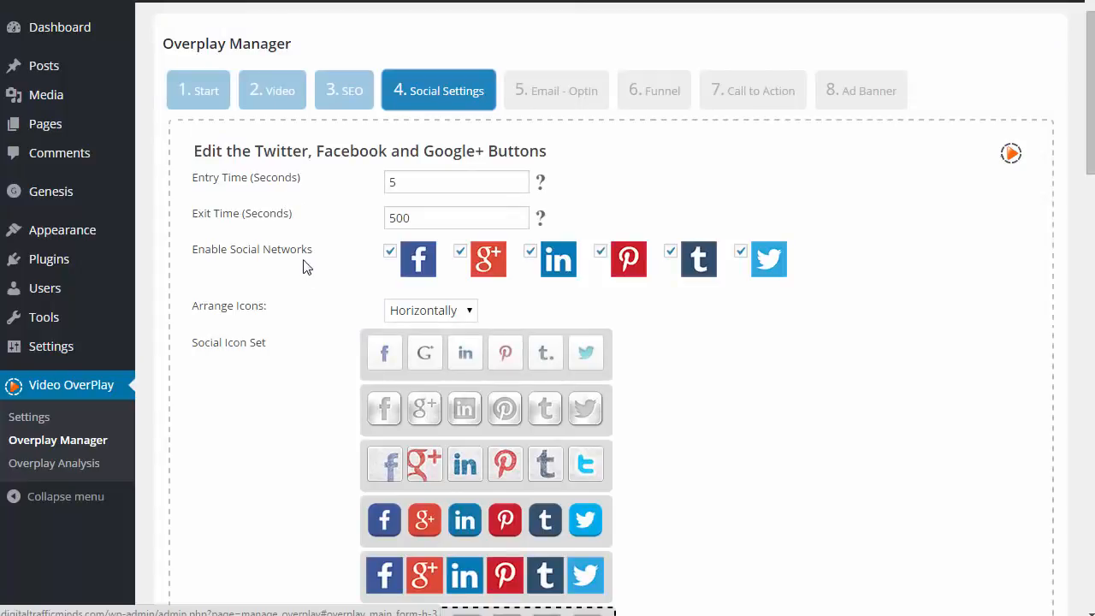
scroll(303, 266, down, 1)
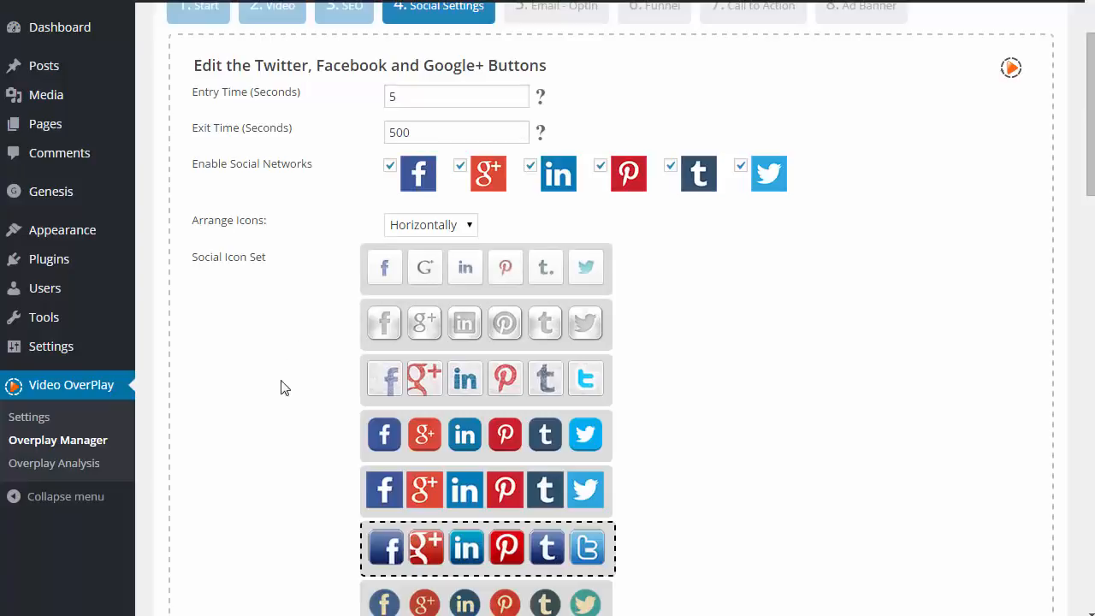
scroll(273, 404, down, 1)
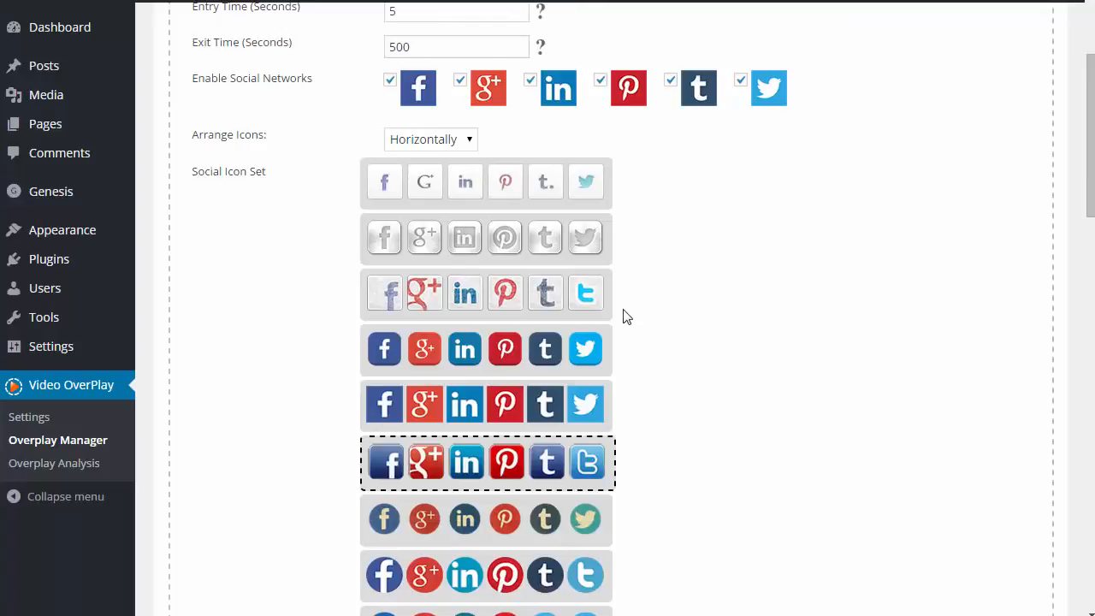
scroll(330, 376, down, 1)
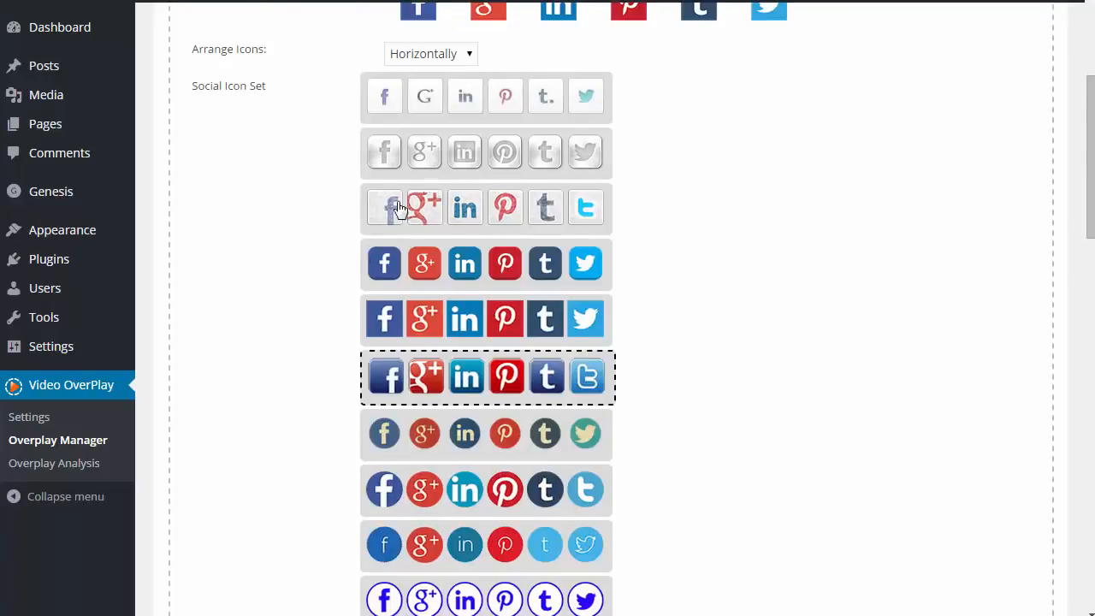
scroll(305, 313, down, 2)
scroll(334, 276, down, 1)
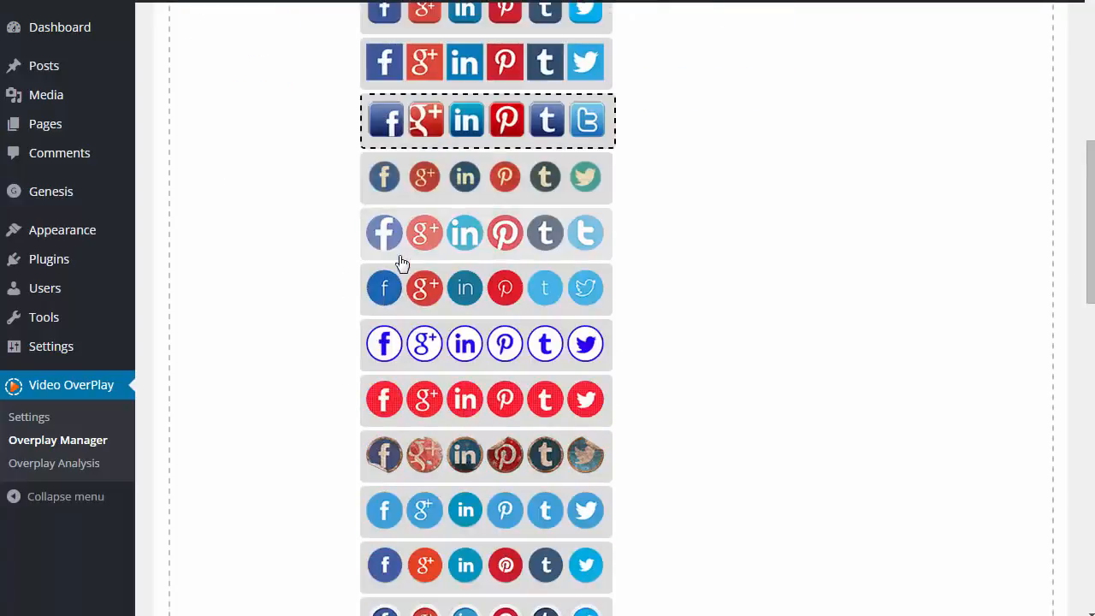
scroll(340, 333, down, 3)
scroll(311, 335, down, 3)
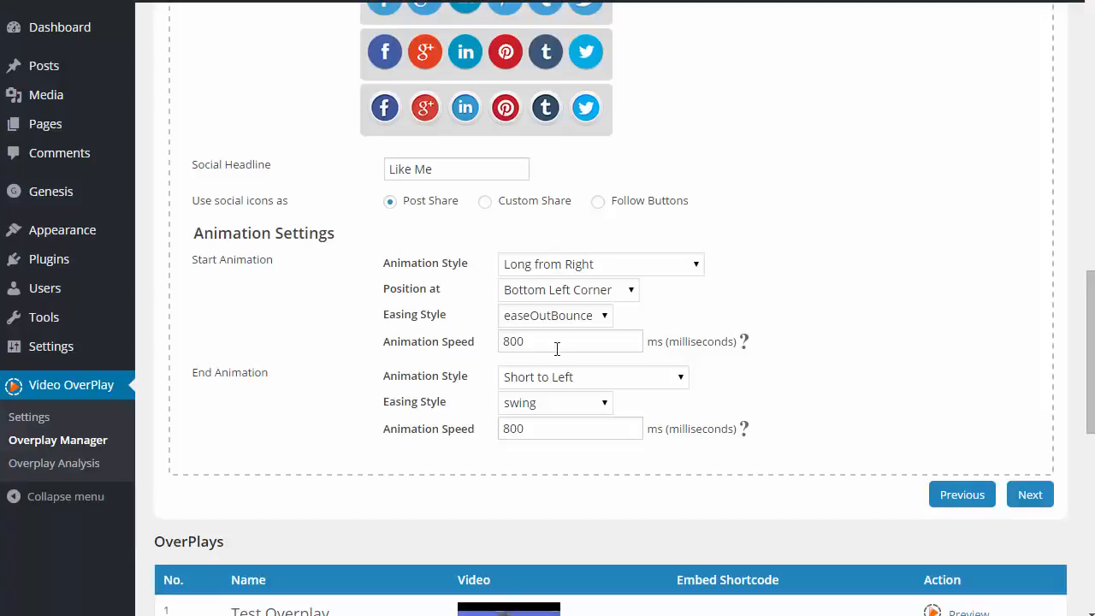
Continue to the Email OptIn settings and examine the form texts, button styles, email services, signup form fields and animations.
click(1030, 496)
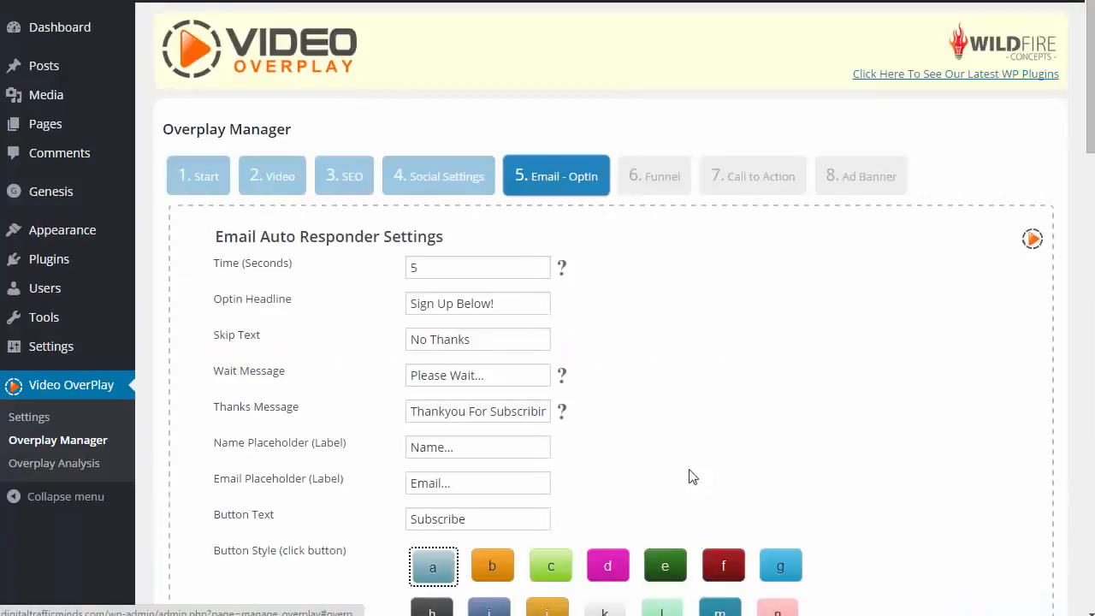
scroll(636, 500, down, 1)
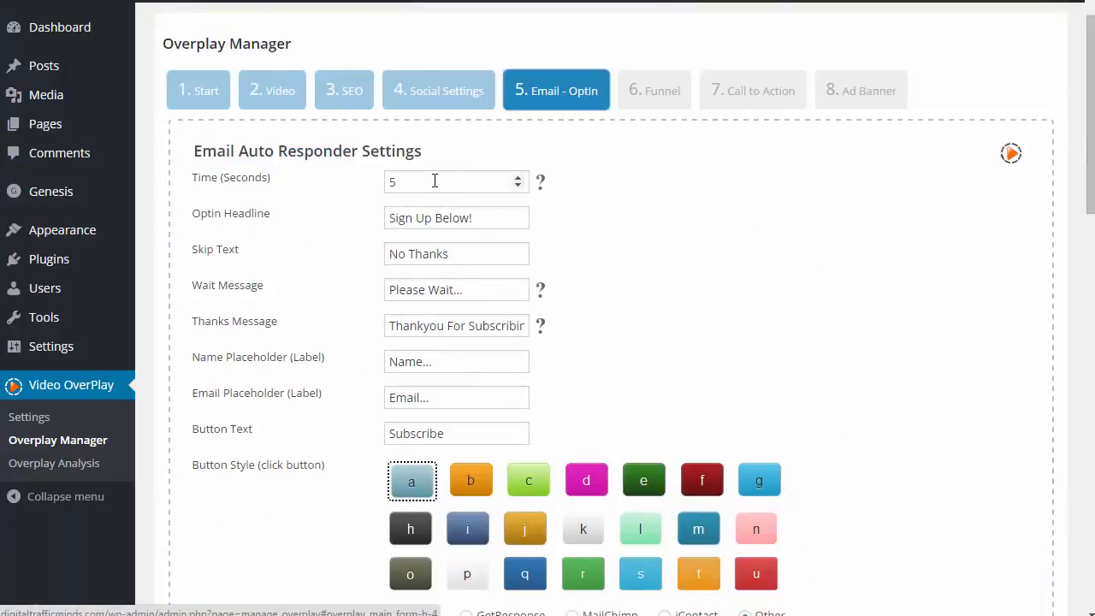
scroll(352, 274, down, 1)
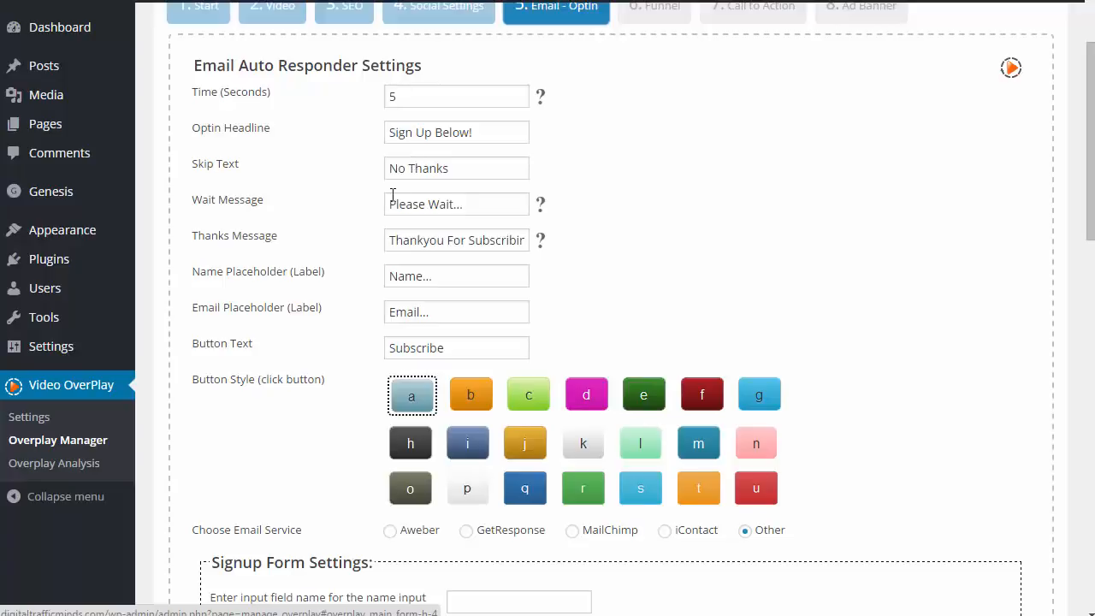
scroll(368, 240, down, 1)
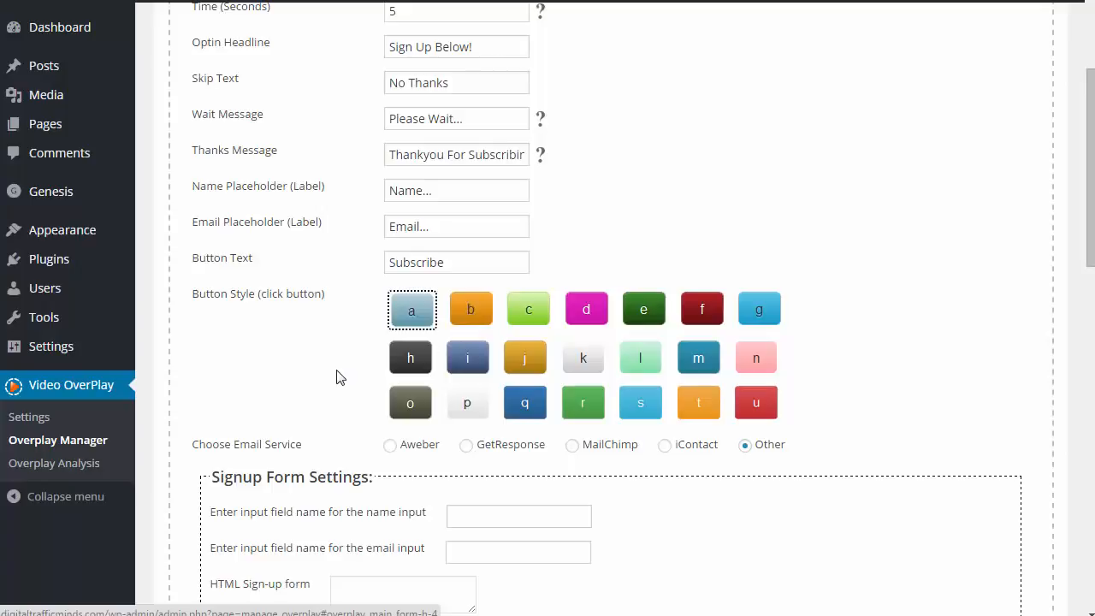
scroll(339, 376, down, 2)
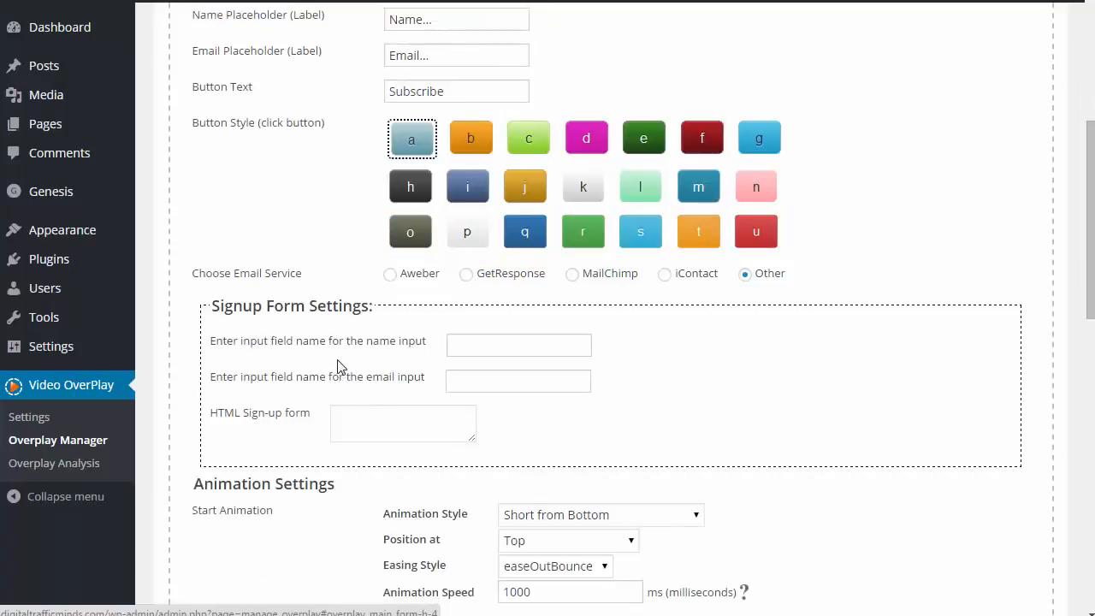
scroll(342, 364, down, 1)
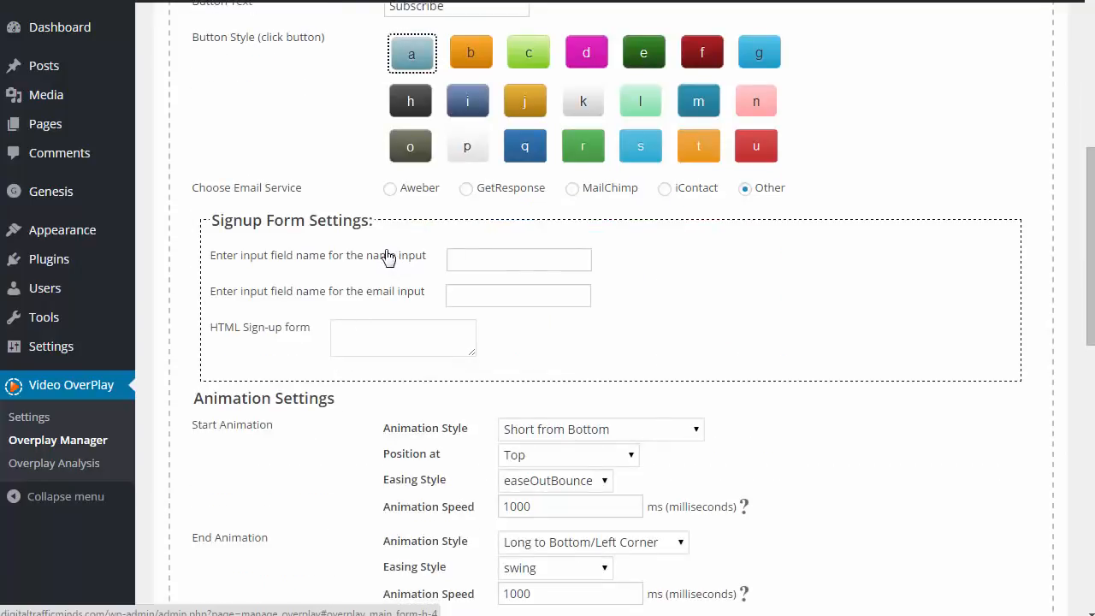
scroll(365, 287, down, 1)
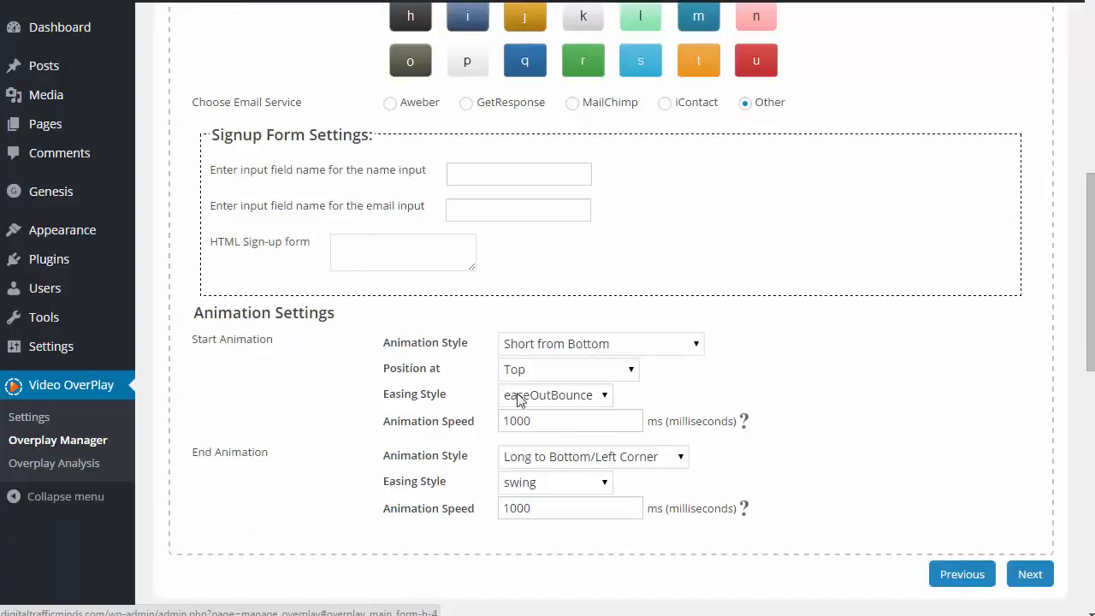
Continue to the Funnel settings and examine the timing, question, two answers with button styles and target videos, skip text and animations.
click(1029, 574)
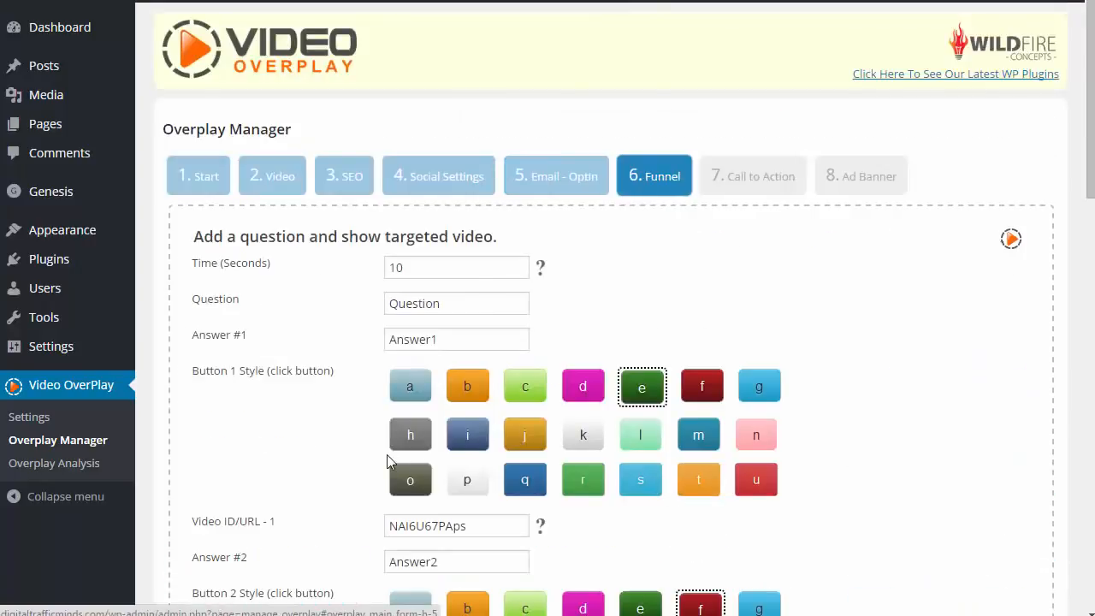
scroll(265, 459, down, 1)
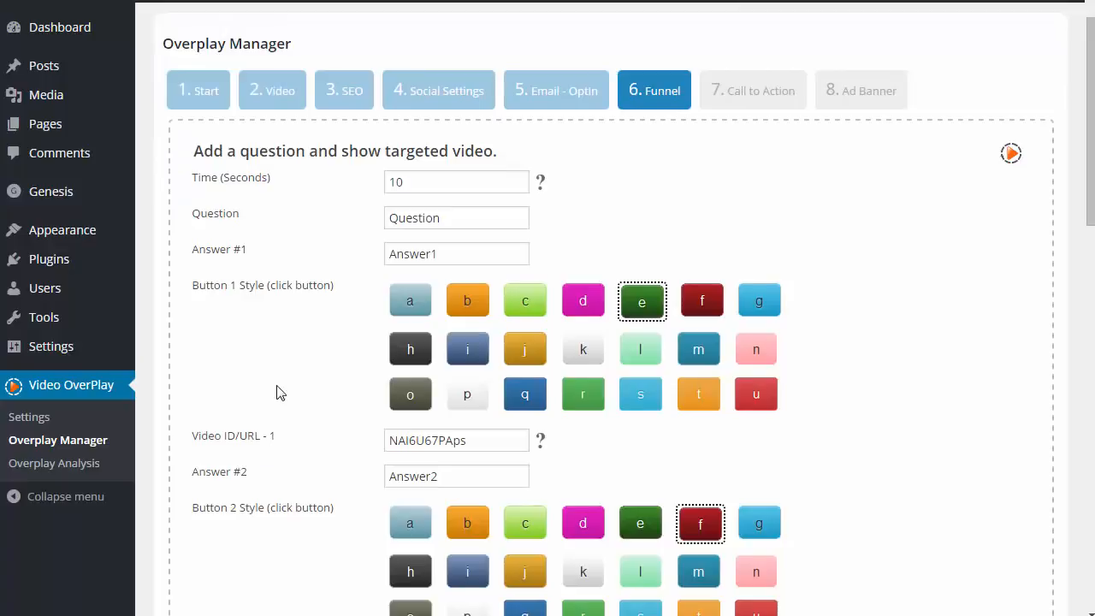
scroll(289, 363, down, 1)
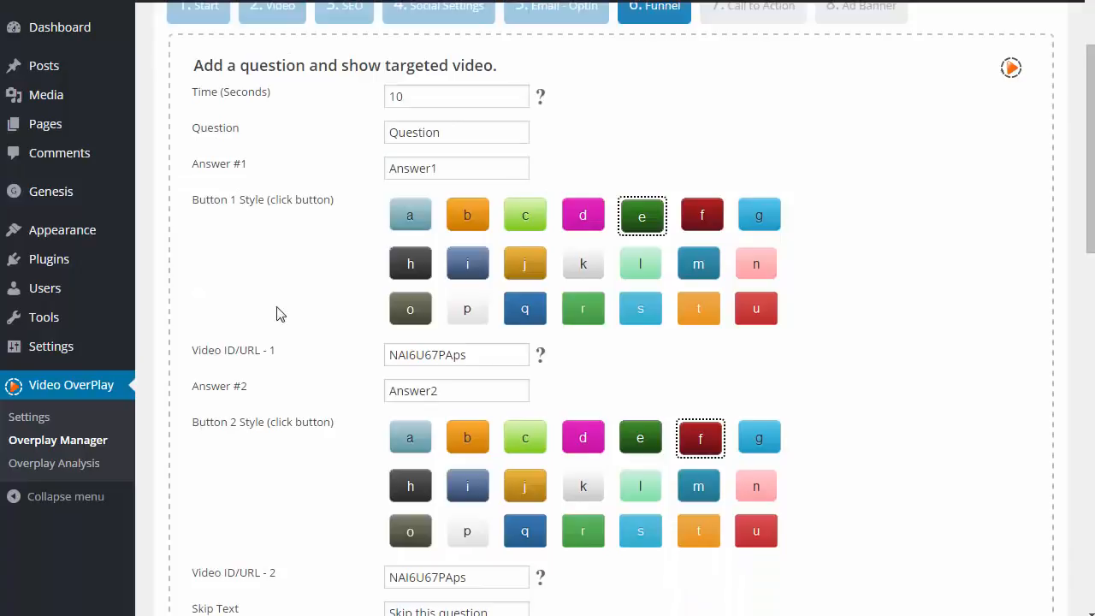
scroll(282, 310, down, 1)
drag(456, 46, 379, 44)
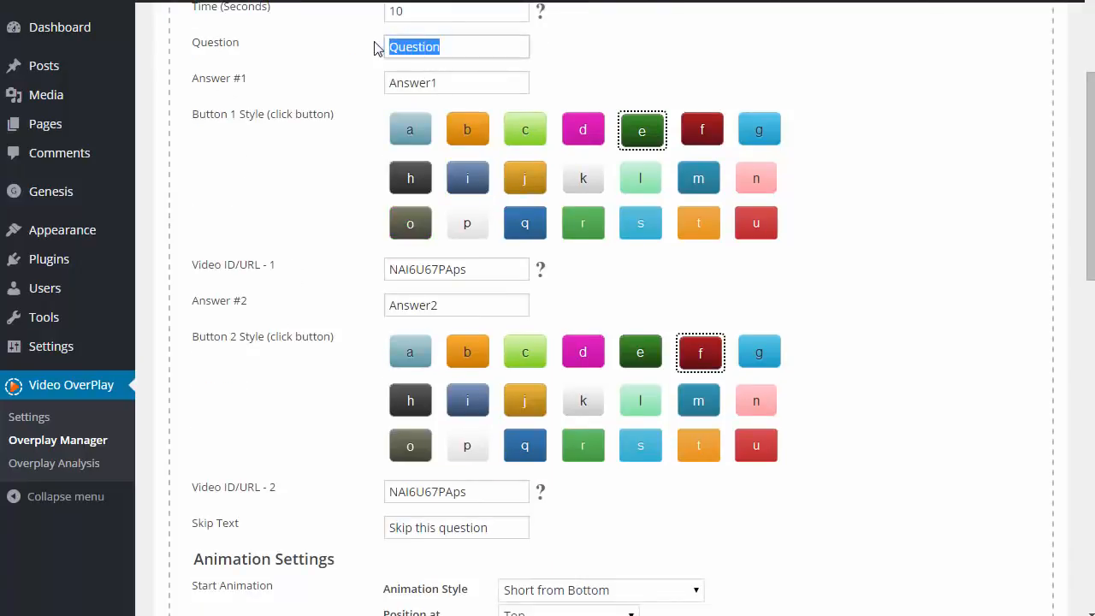
click(449, 52)
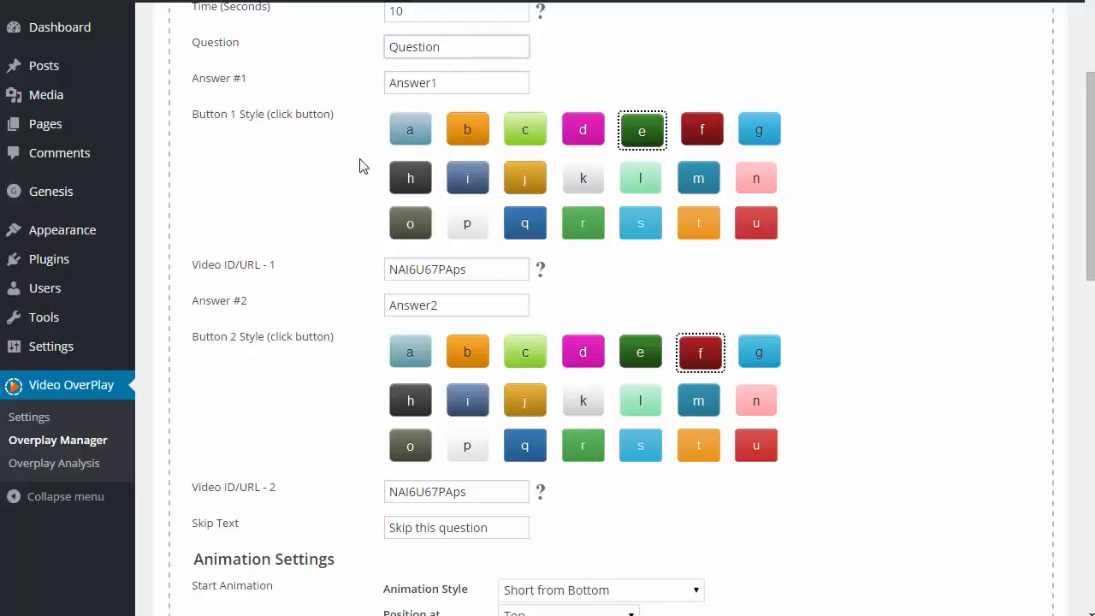
drag(447, 83, 377, 82)
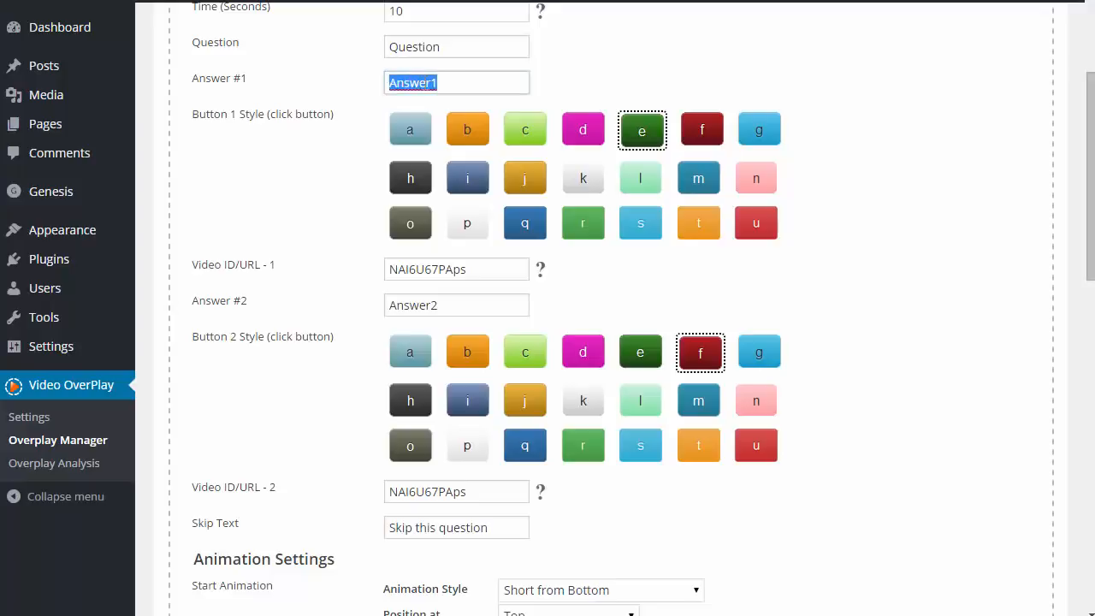
click(317, 170)
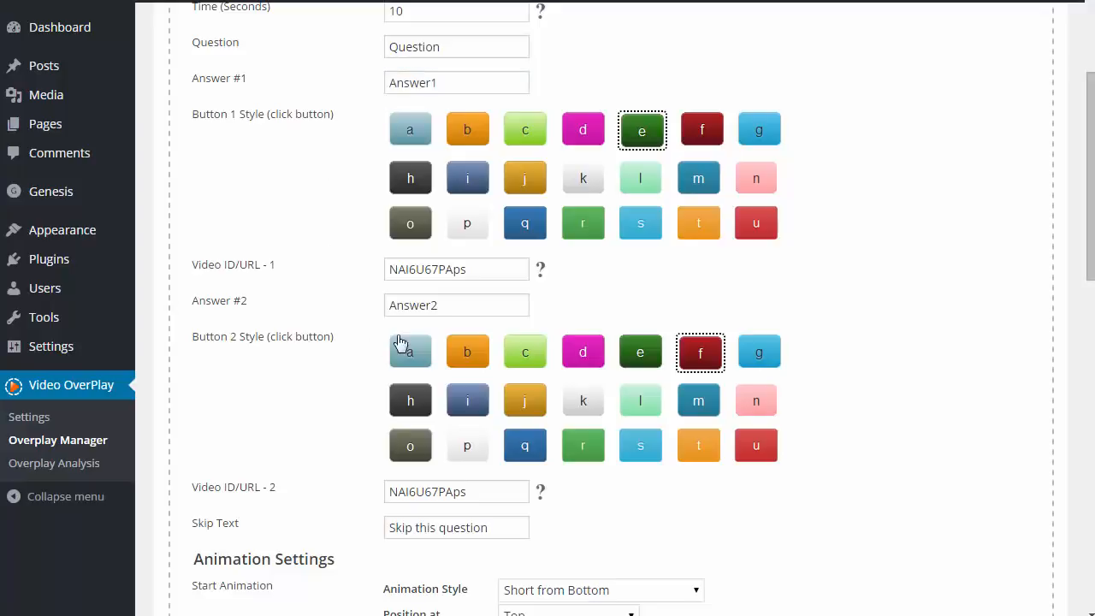
click(346, 308)
click(335, 373)
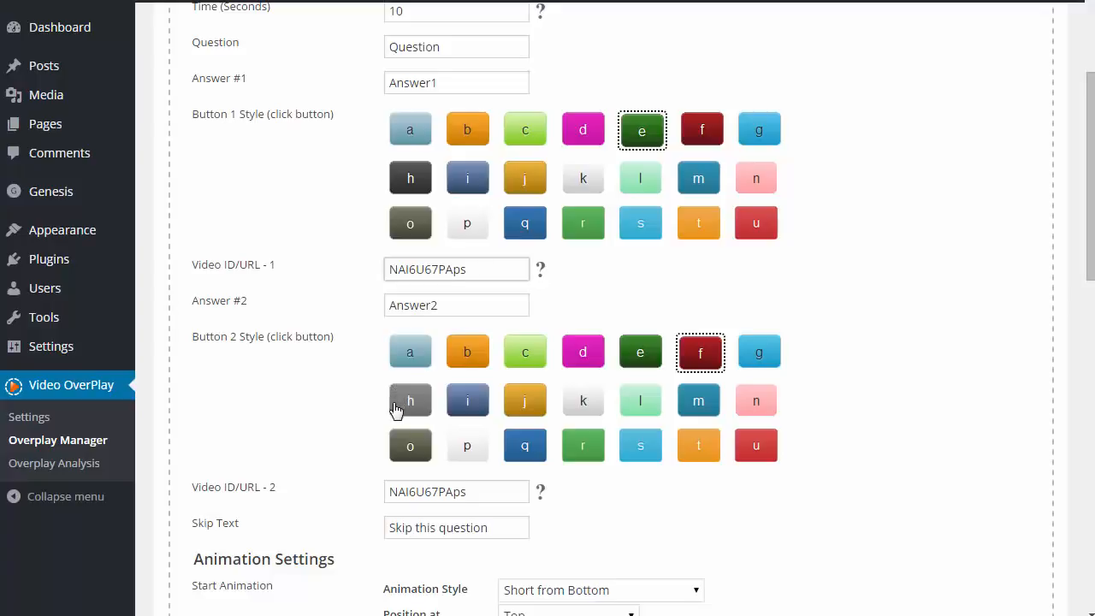
drag(486, 496, 379, 508)
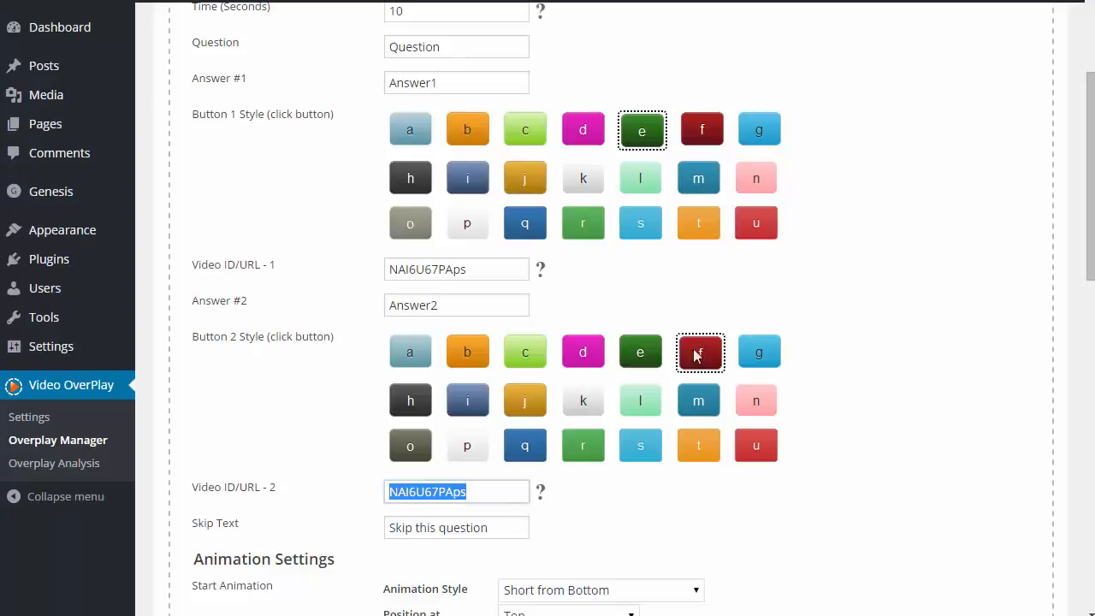
scroll(360, 382, down, 2)
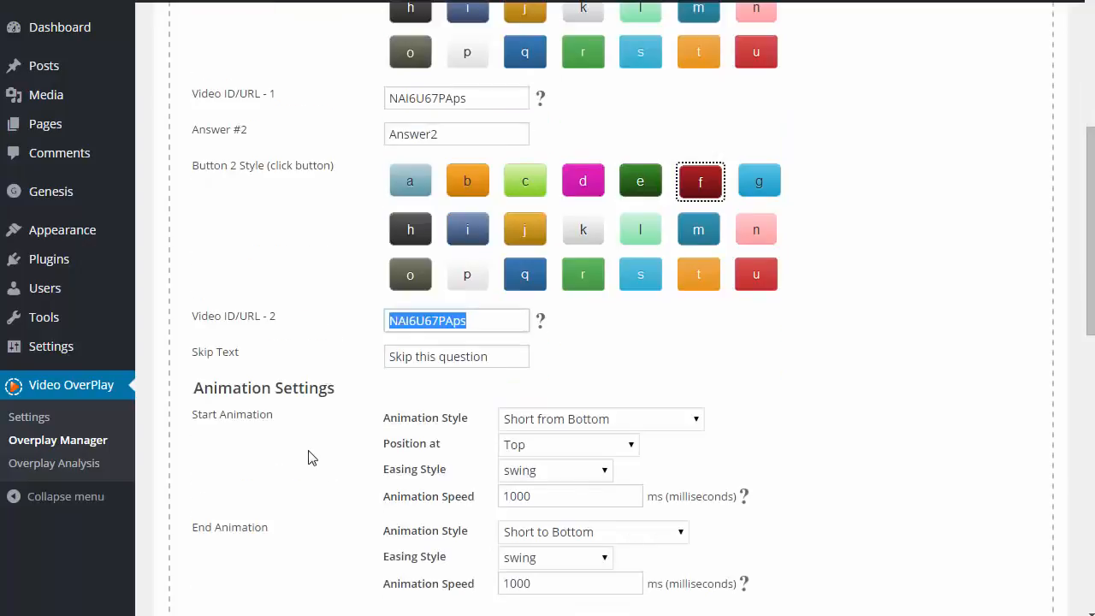
scroll(311, 457, down, 1)
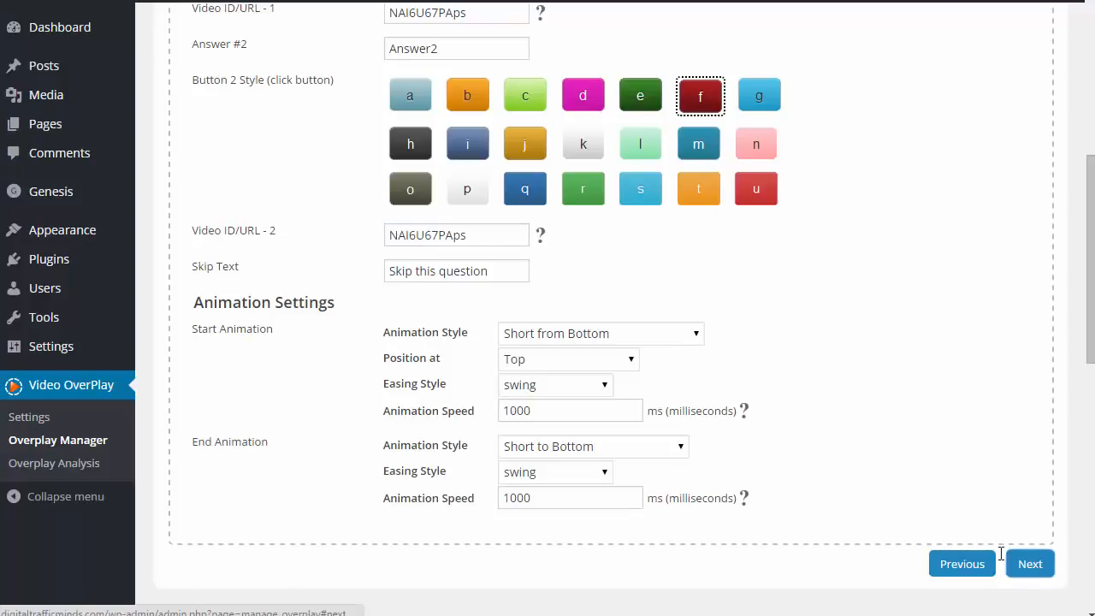
Continue to the Call to Action settings and examine the timing, headline, button text, link, button styles and animation options.
click(1030, 564)
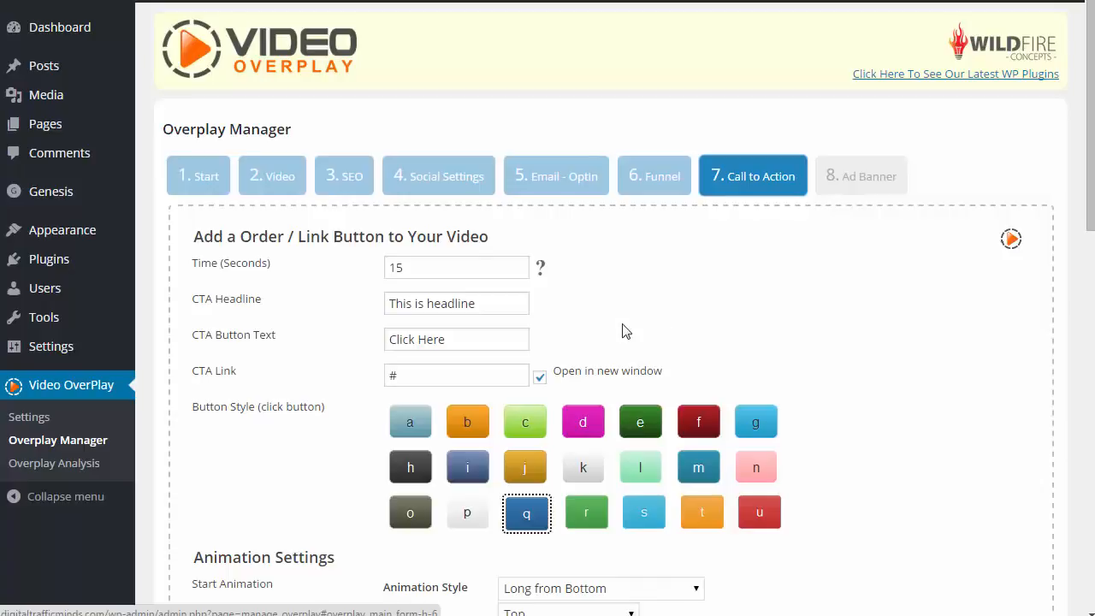
drag(408, 267, 343, 274)
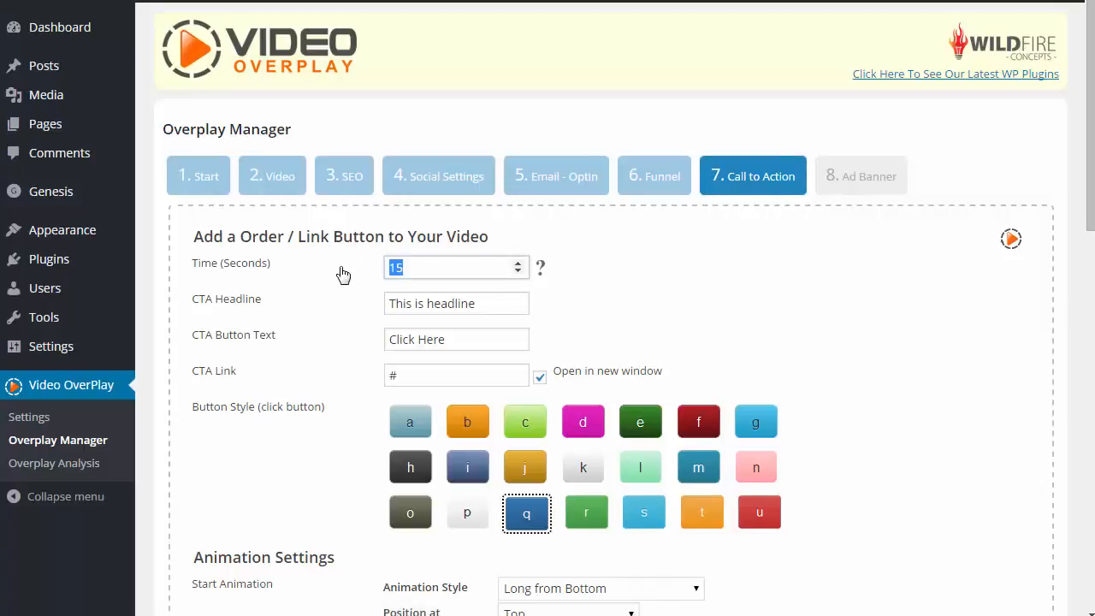
scroll(344, 296, down, 1)
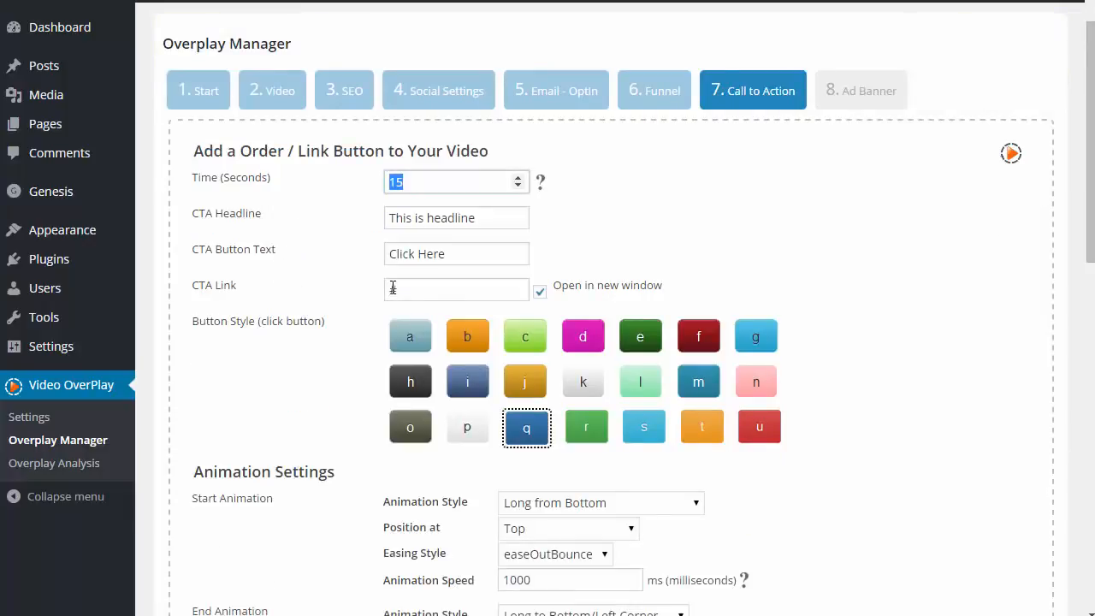
drag(404, 288, 379, 286)
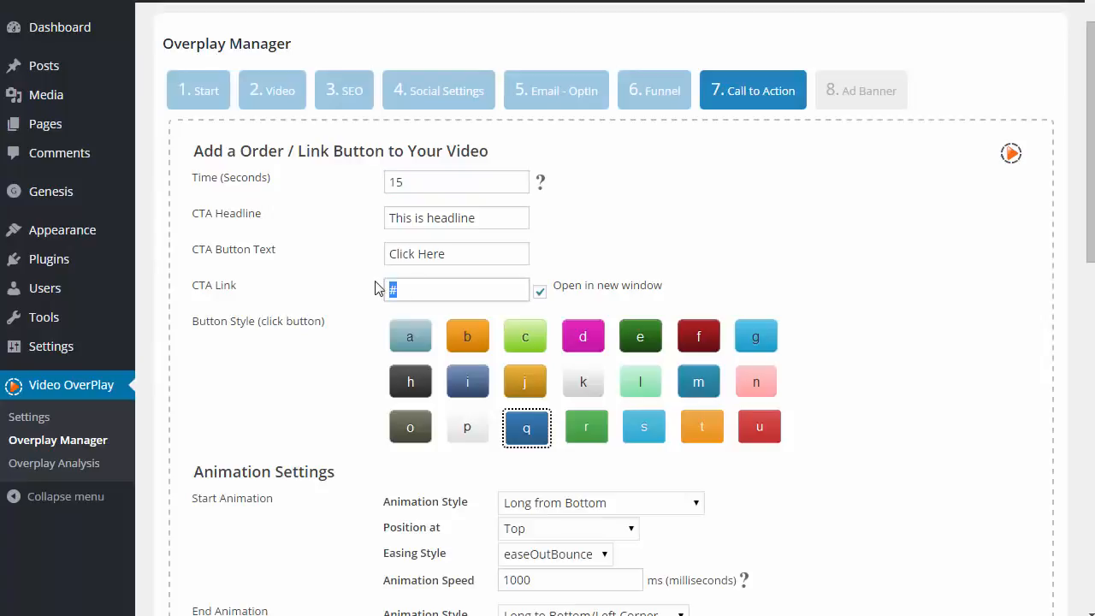
scroll(318, 349, down, 1)
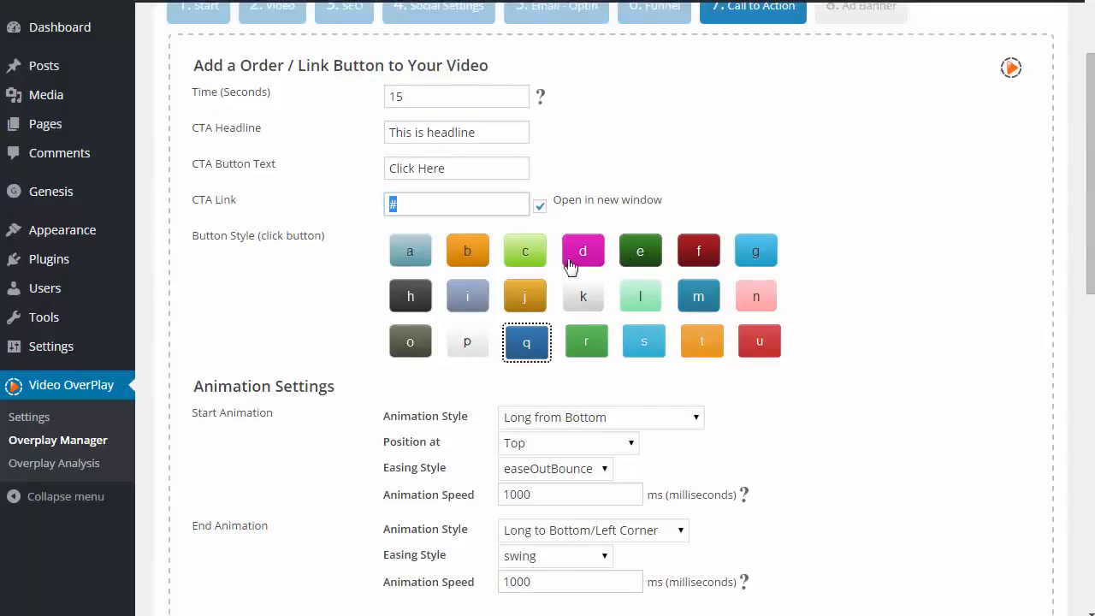
scroll(291, 345, down, 1)
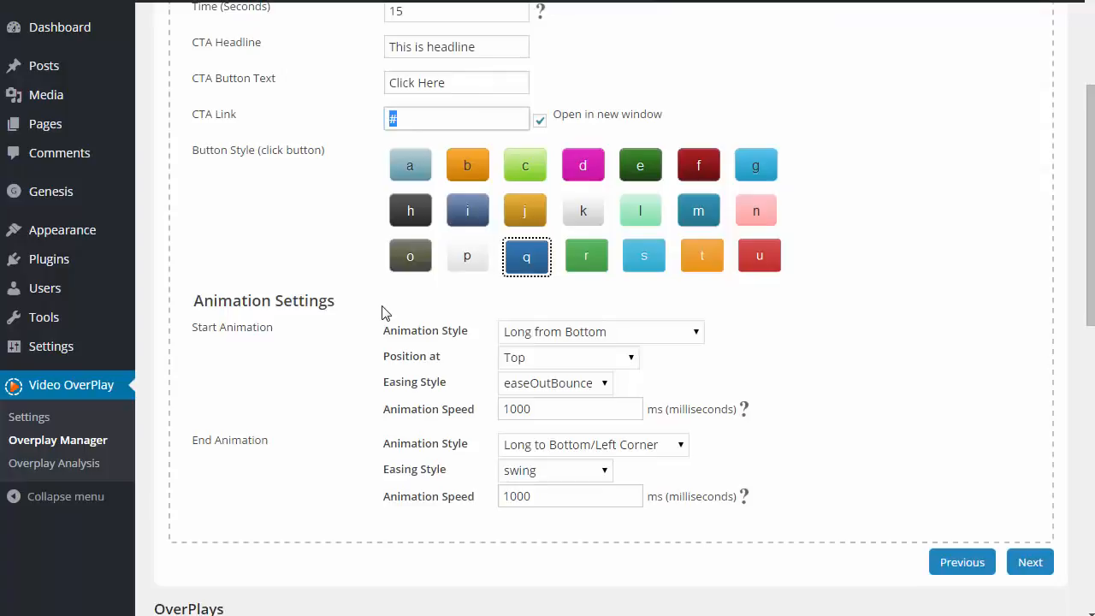
scroll(476, 354, down, 1)
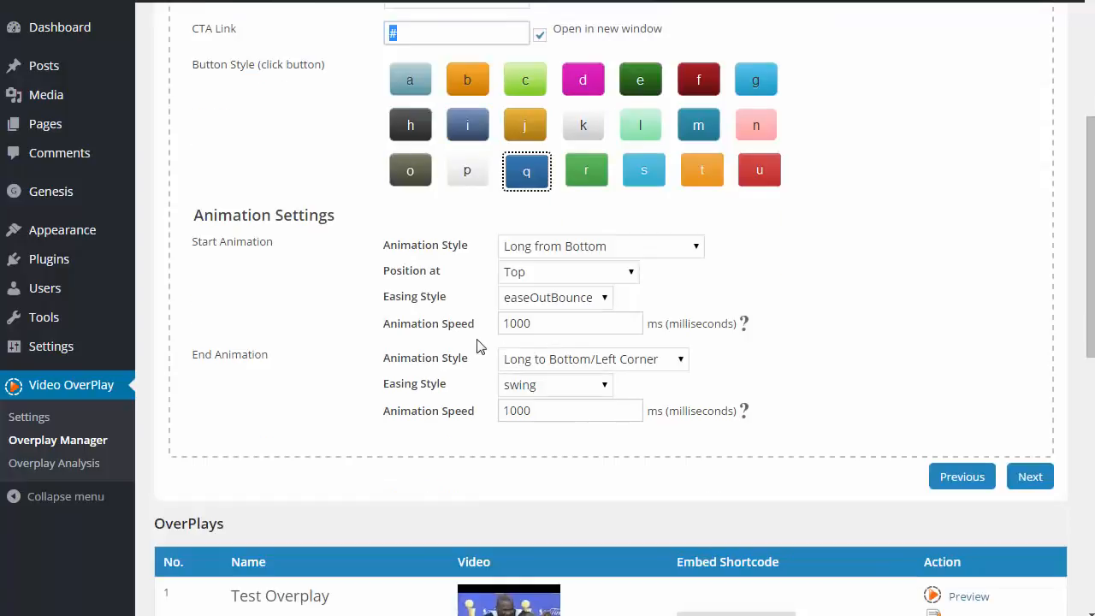
Continue to the Ad Banner settings and examine the timing, banner image, size, link and animation options.
click(1032, 478)
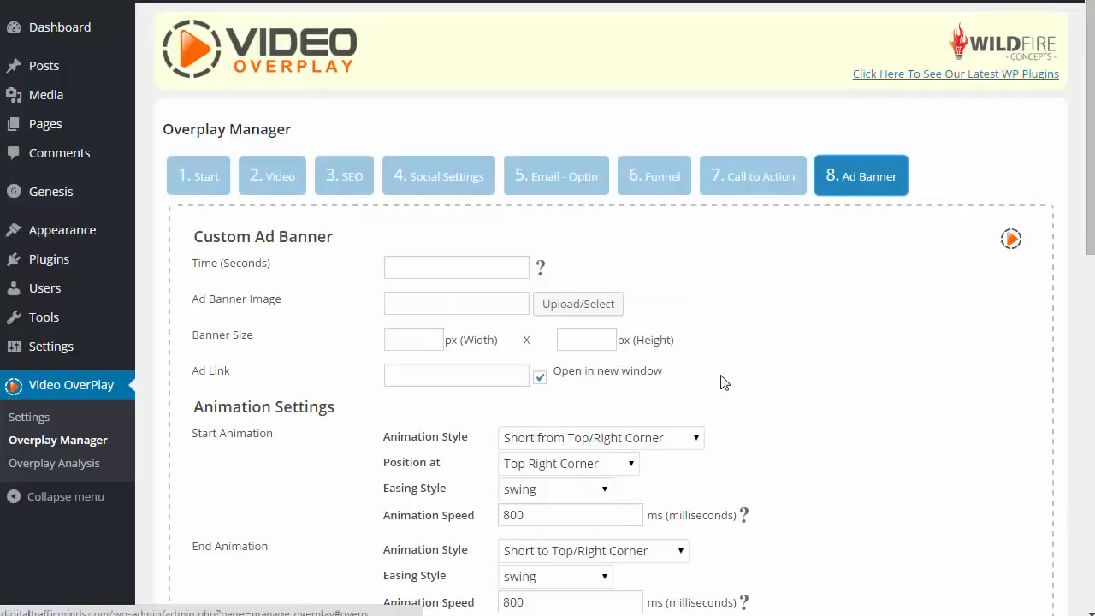
scroll(746, 362, down, 1)
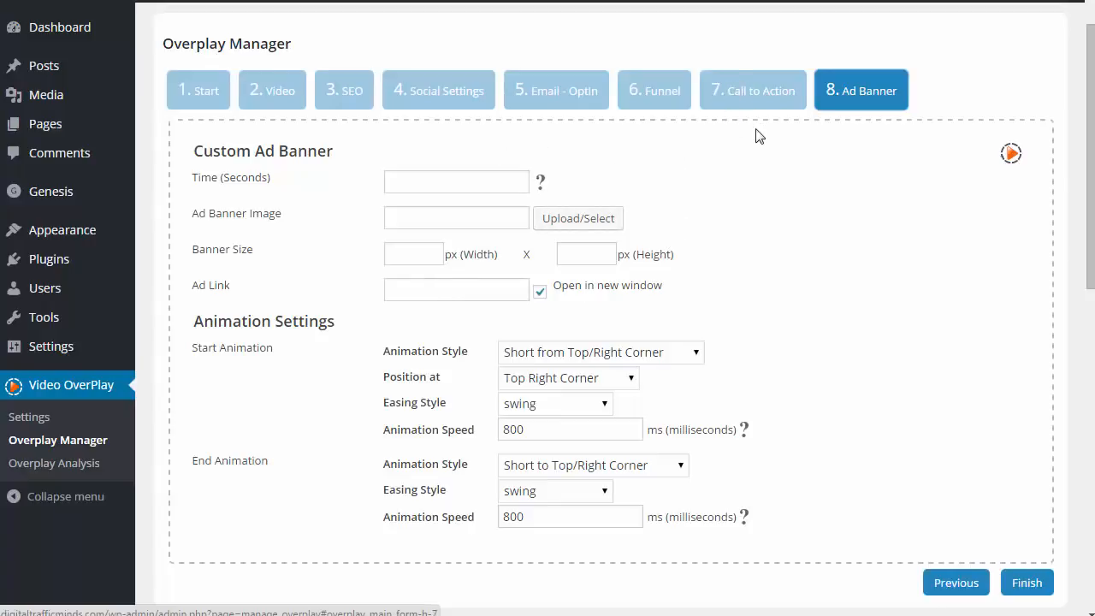
click(416, 179)
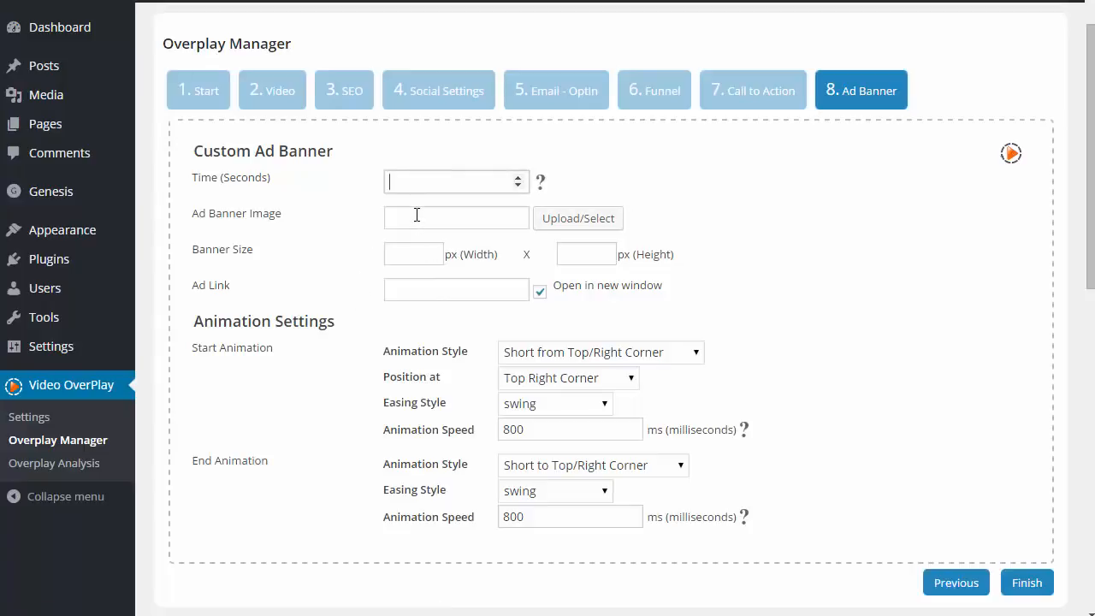
click(417, 214)
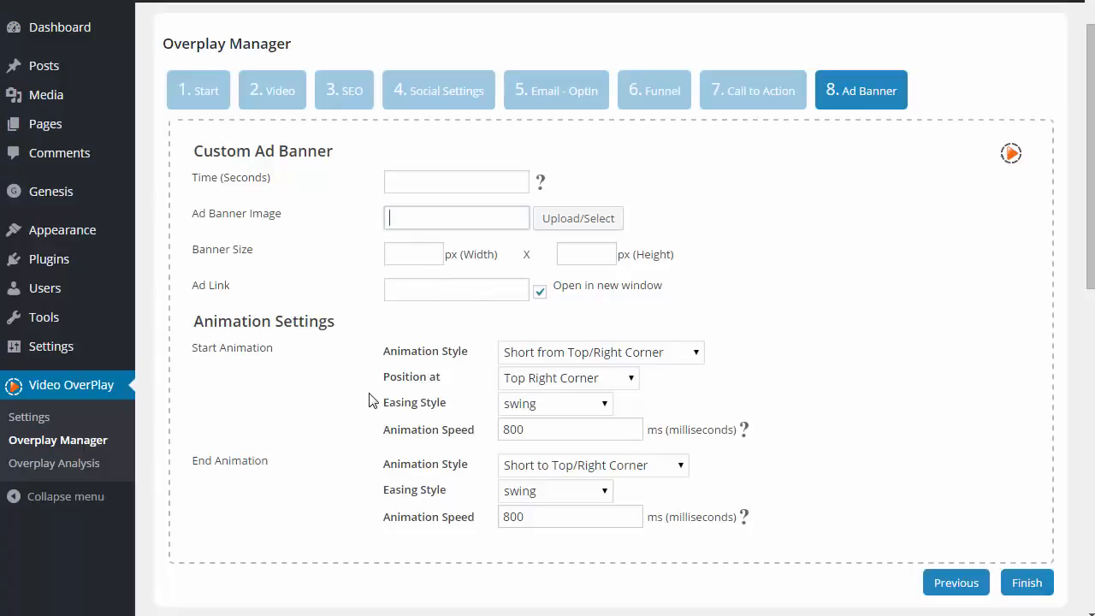
Open the Overplay Analysis page to review the views, clicks and CTR of the existing overplays.
click(54, 464)
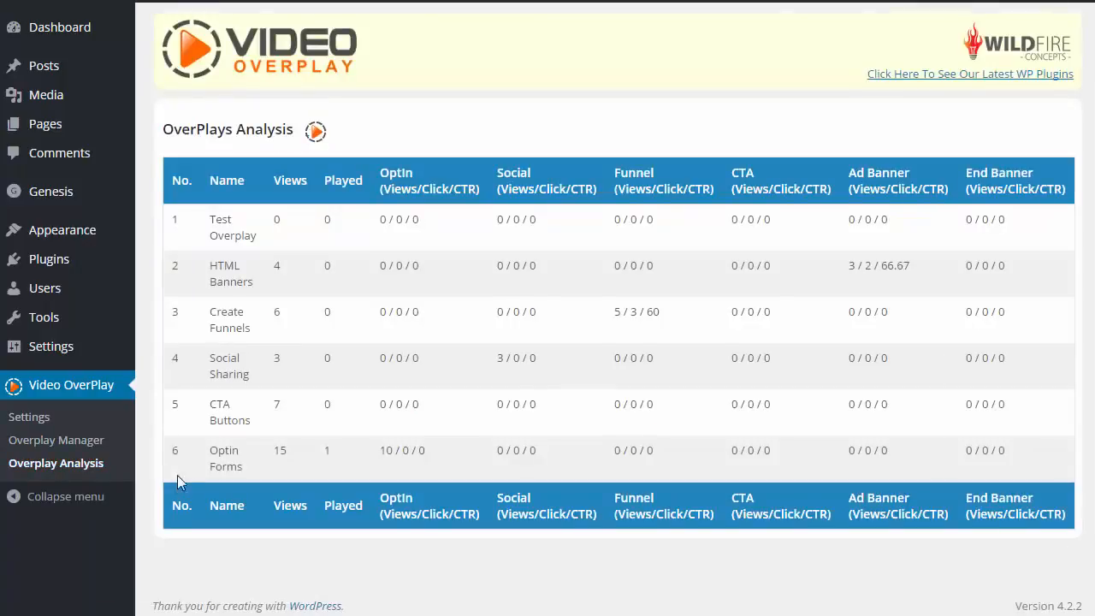